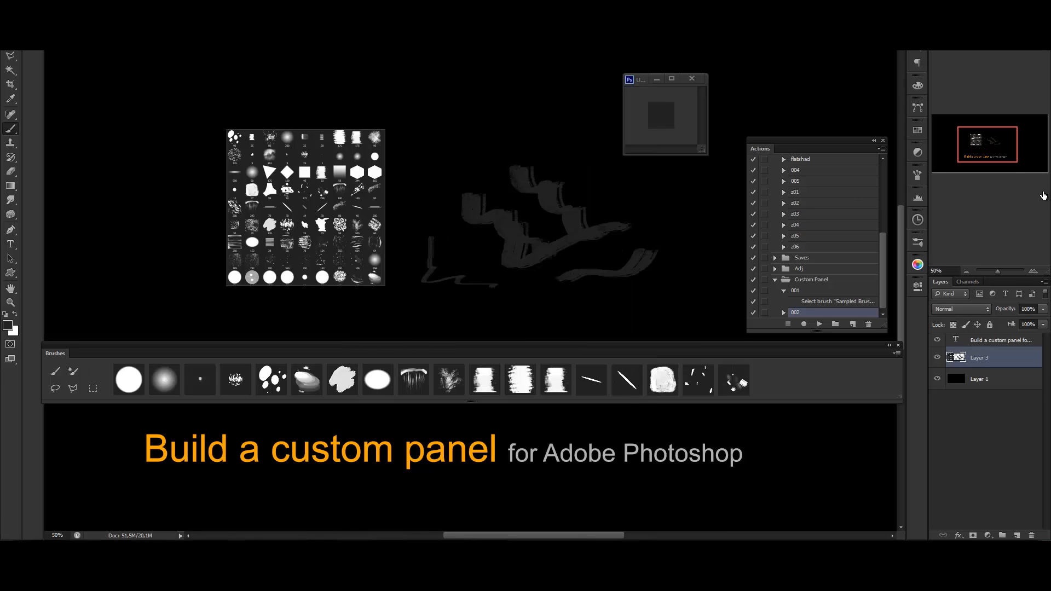
Examine the brush thumbnail sheet at 100% and compare it with the brush preset picker.
{"action": "left_click_drag", "start_coordinate": [994, 153], "coordinate": [990, 152]}
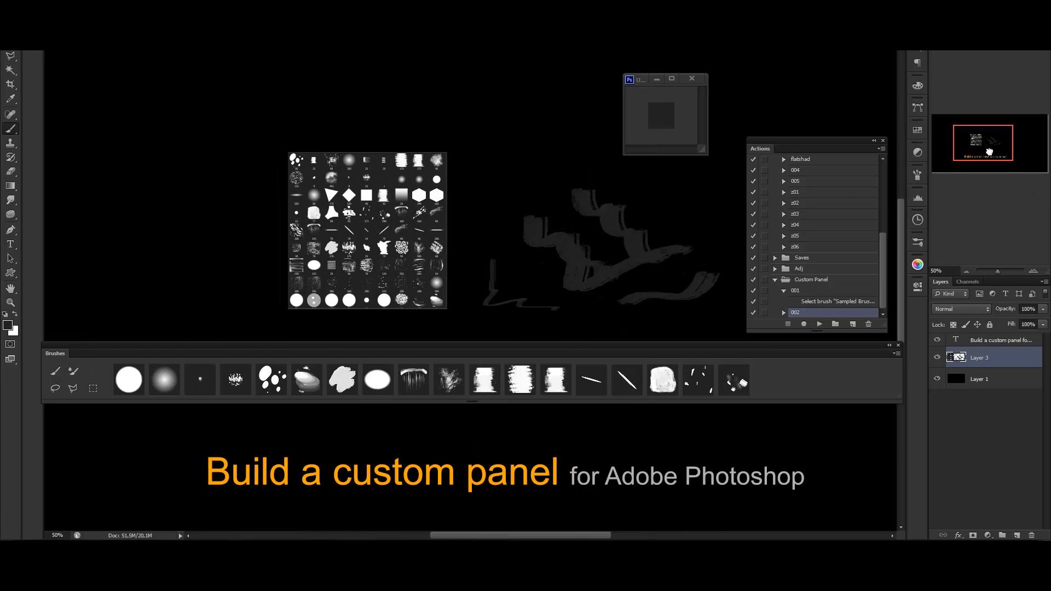
{"action": "left_click", "coordinate": [1033, 272]}
{"action": "left_click", "coordinate": [1034, 272]}
{"action": "left_click", "coordinate": [974, 136]}
{"action": "left_click_drag", "start_coordinate": [975, 136], "coordinate": [976, 140]}
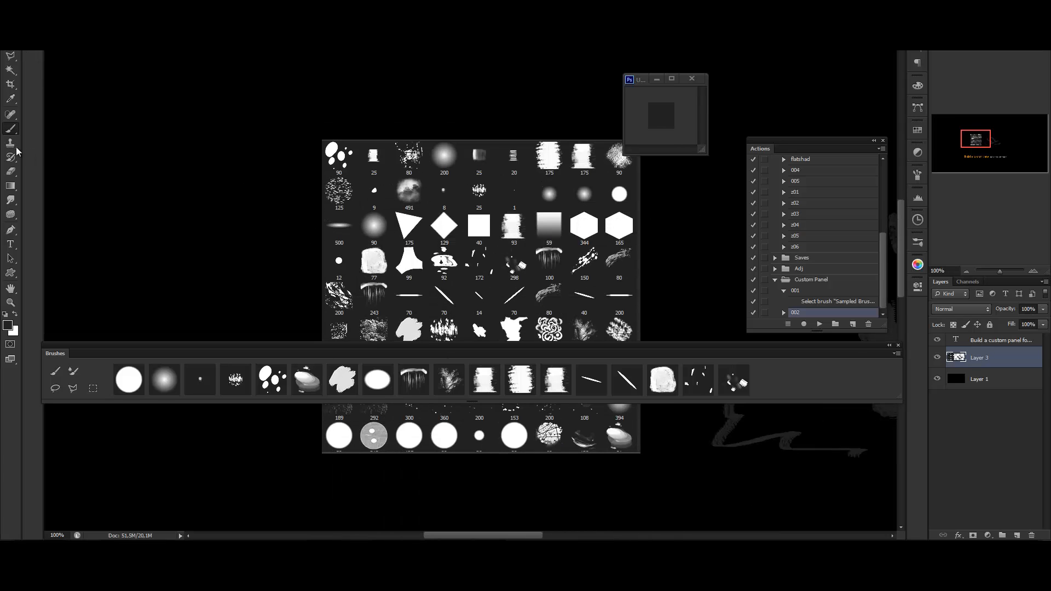
{"action": "right_click", "coordinate": [354, 144]}
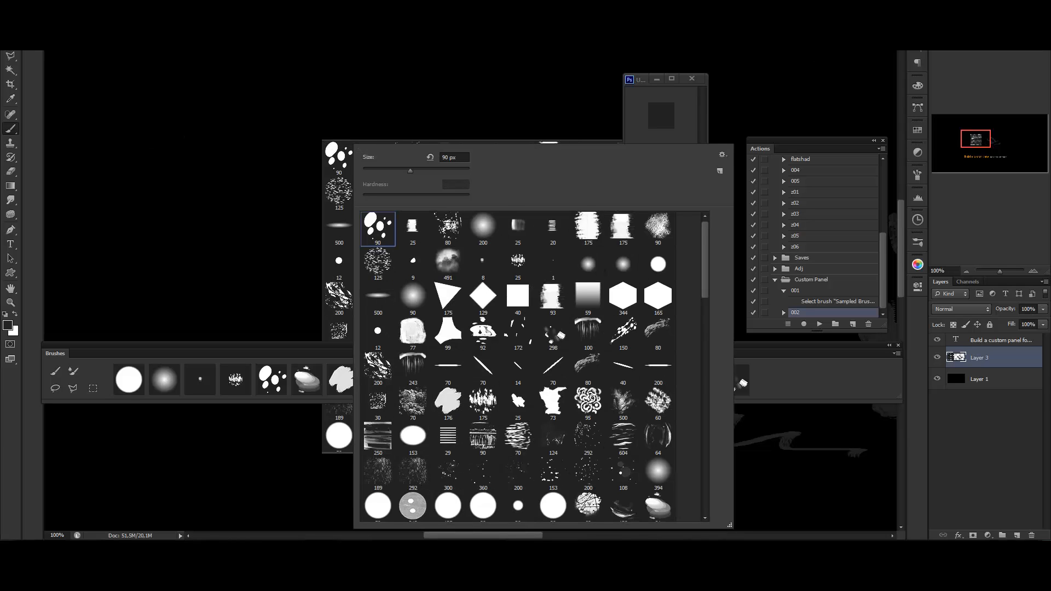
{"action": "key", "text": "Escape"}
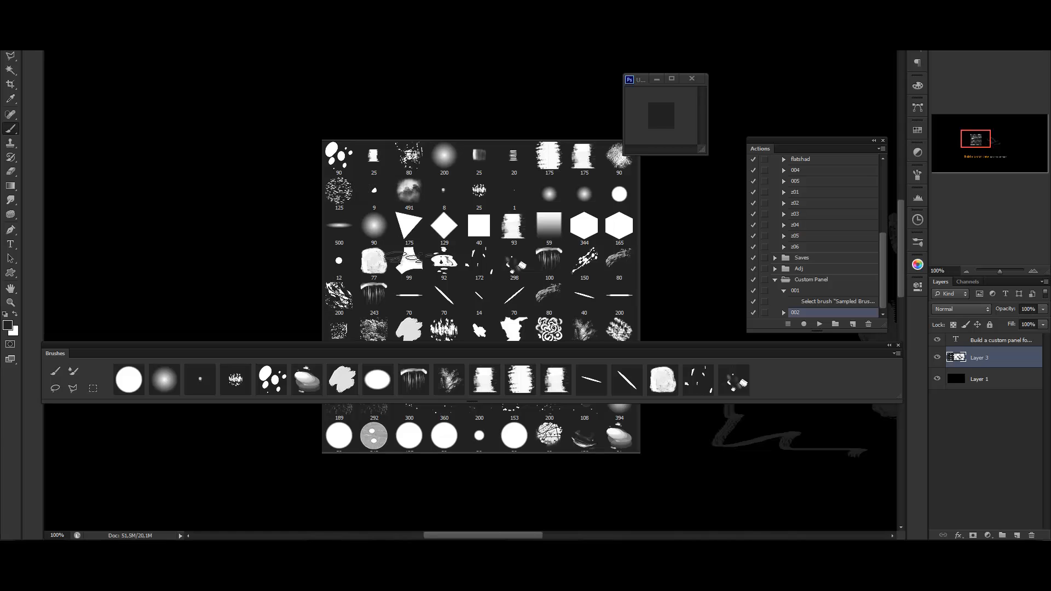
Select the first brush thumbnail on the sheet, the 90 px white spots brush, with the Rectangular Marquee tool.
{"action": "key", "text": "m"}
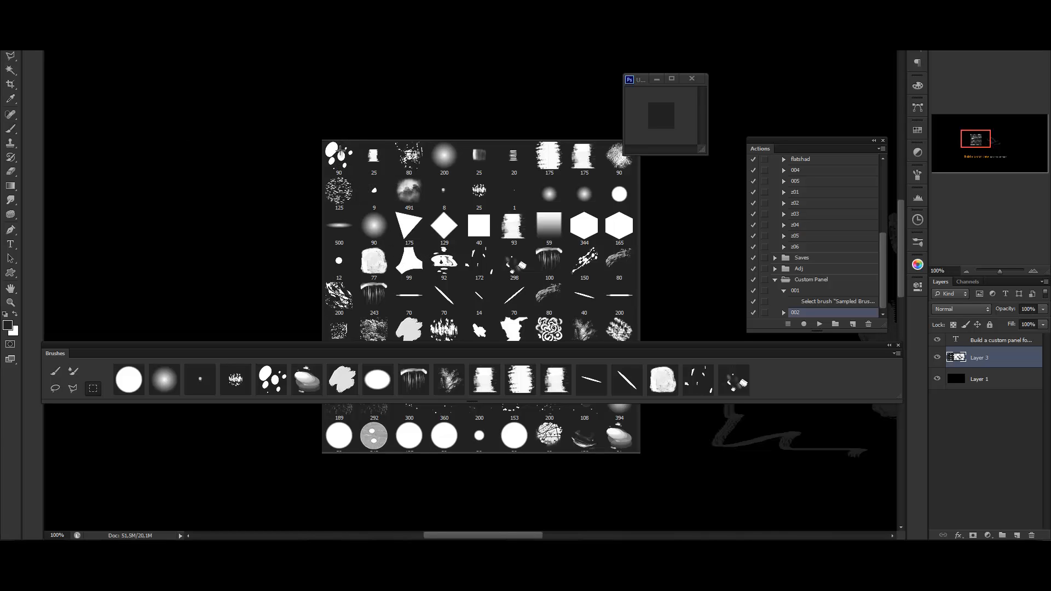
{"action": "left_click", "coordinate": [1031, 271]}
{"action": "left_click_drag", "start_coordinate": [978, 142], "coordinate": [976, 139]}
{"action": "mouse_move", "coordinate": [266, 194]}
{"action": "left_mouse_down"}
{"action": "mouse_move", "coordinate": [328, 224]}
{"action": "mouse_move", "coordinate": [331, 254]}
{"action": "left_mouse_up"}
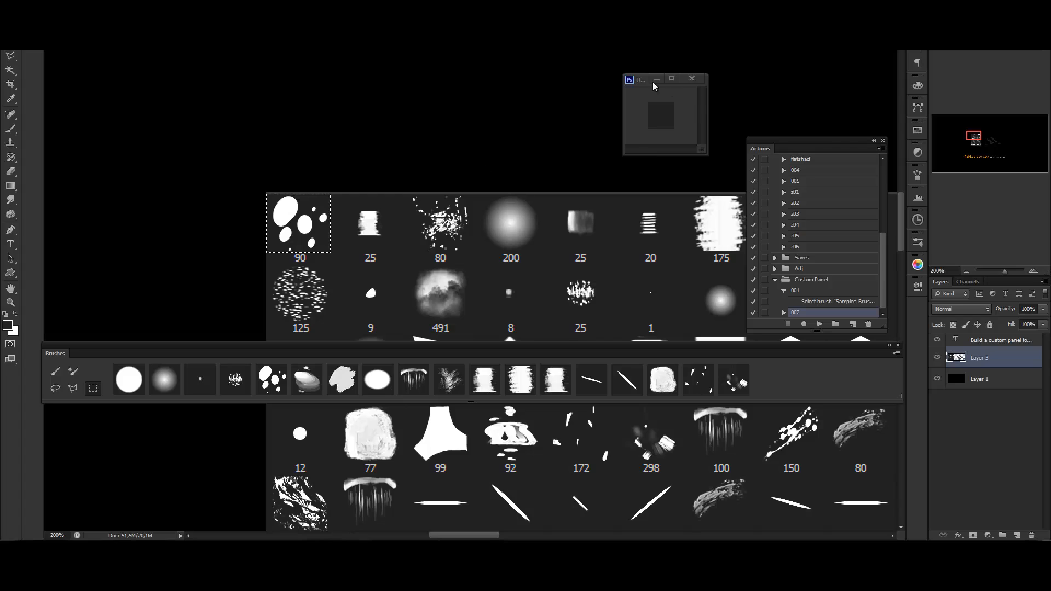
Place a copy of the selected thumbnail in the small icon document and scale it to fill the canvas.
{"action": "left_click_drag", "start_coordinate": [654, 80], "coordinate": [473, 86]}
{"action": "mouse_move", "coordinate": [468, 133]}
{"action": "left_mouse_down"}
{"action": "mouse_move", "coordinate": [501, 137]}
{"action": "mouse_move", "coordinate": [497, 110]}
{"action": "left_mouse_up"}
{"action": "key", "text": "ctrl+t"}
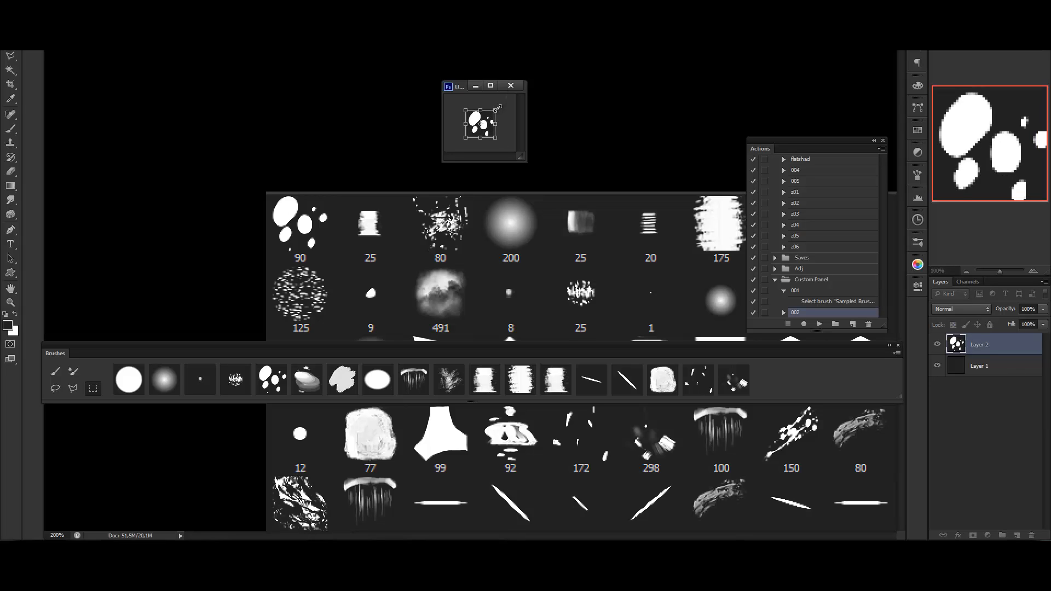
{"action": "key", "text": "Return"}
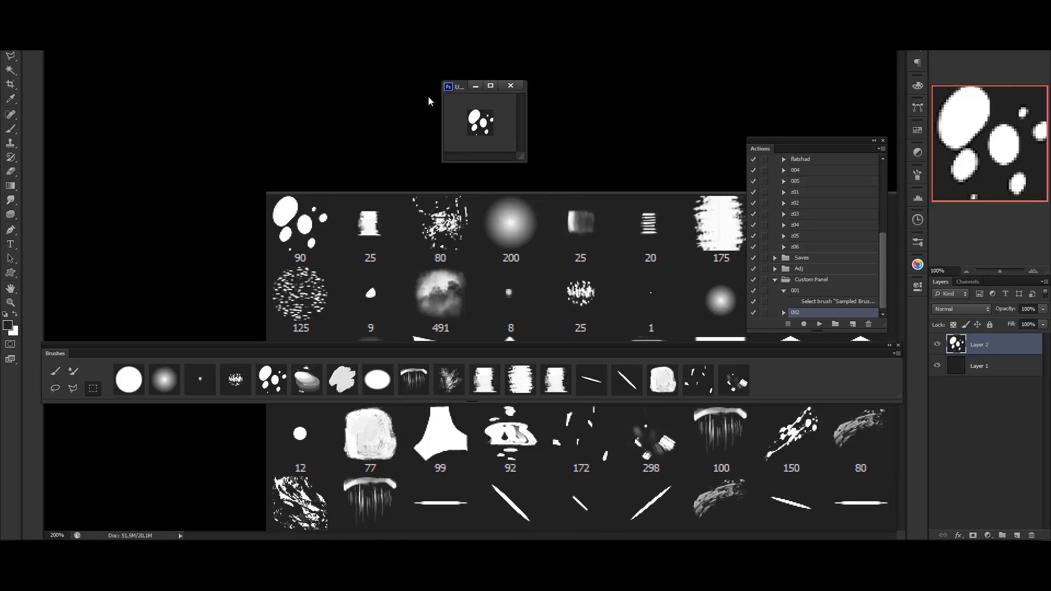
Check the icon document's pixel dimensions in Image Size.
{"action": "key", "text": "alt+i"}
{"action": "left_click", "coordinate": [110, 54]}
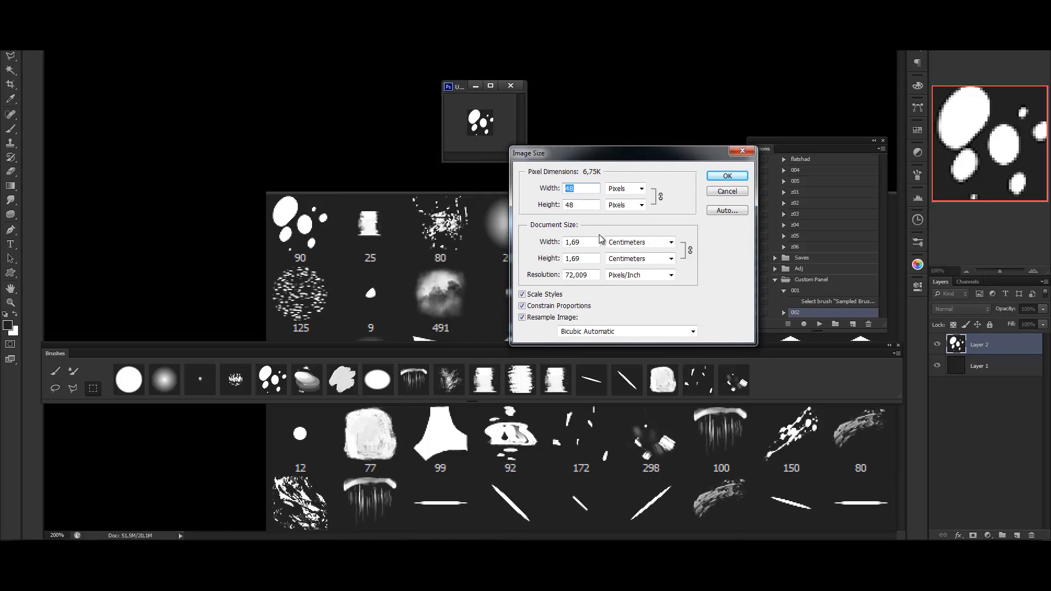
{"action": "left_click", "coordinate": [732, 178]}
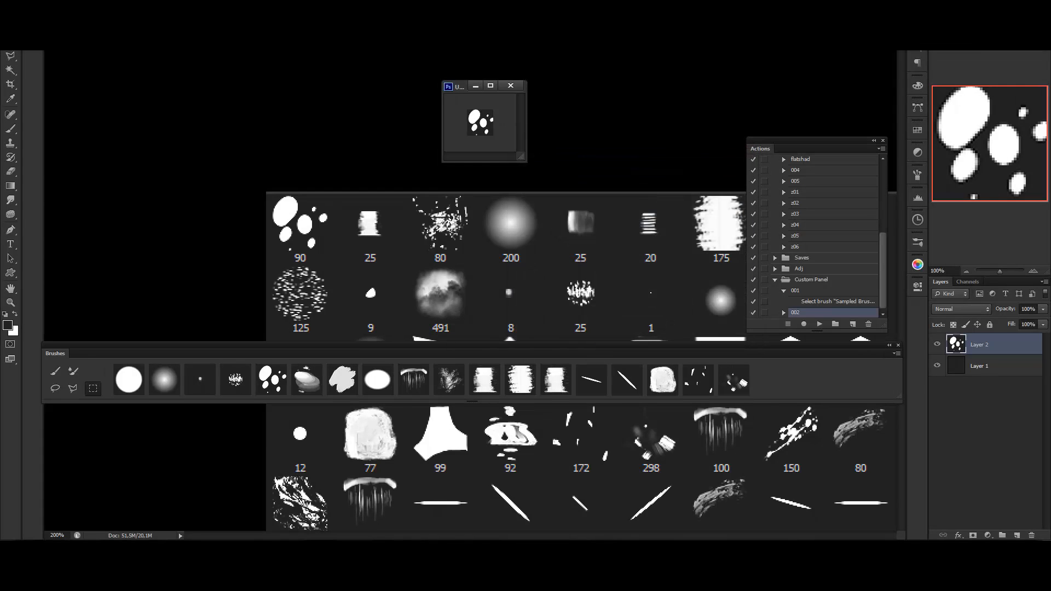
Save the icon as a PNG named 002 in the 14_07_Video folder, with smallest compression and no interlacing.
{"action": "left_click", "coordinate": [30, 44]}
{"action": "left_click", "coordinate": [64, 109]}
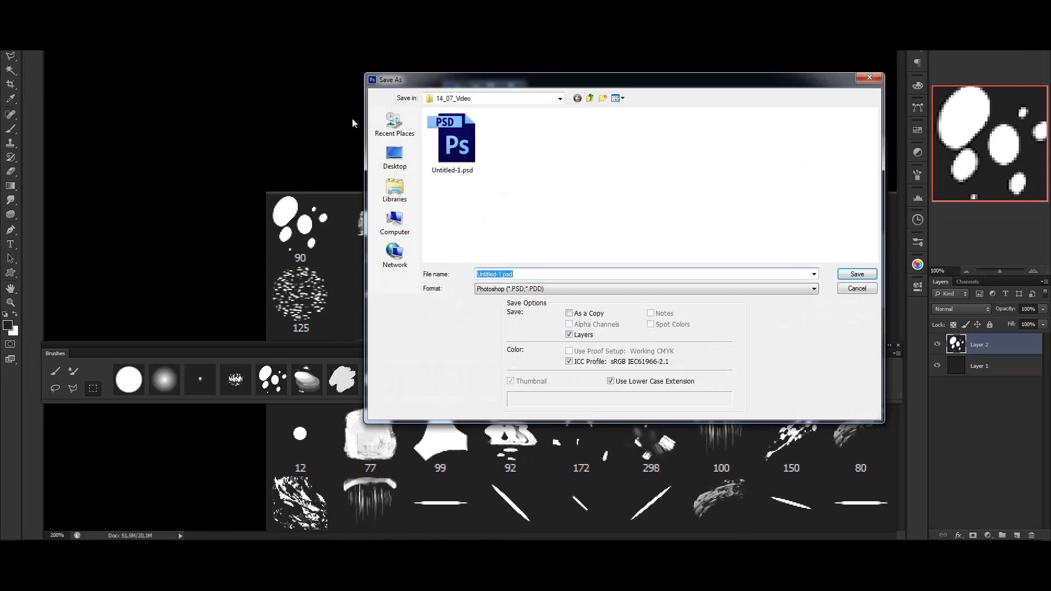
{"action": "left_click_drag", "start_coordinate": [503, 83], "coordinate": [531, 85]}
{"action": "left_click", "coordinate": [605, 257]}
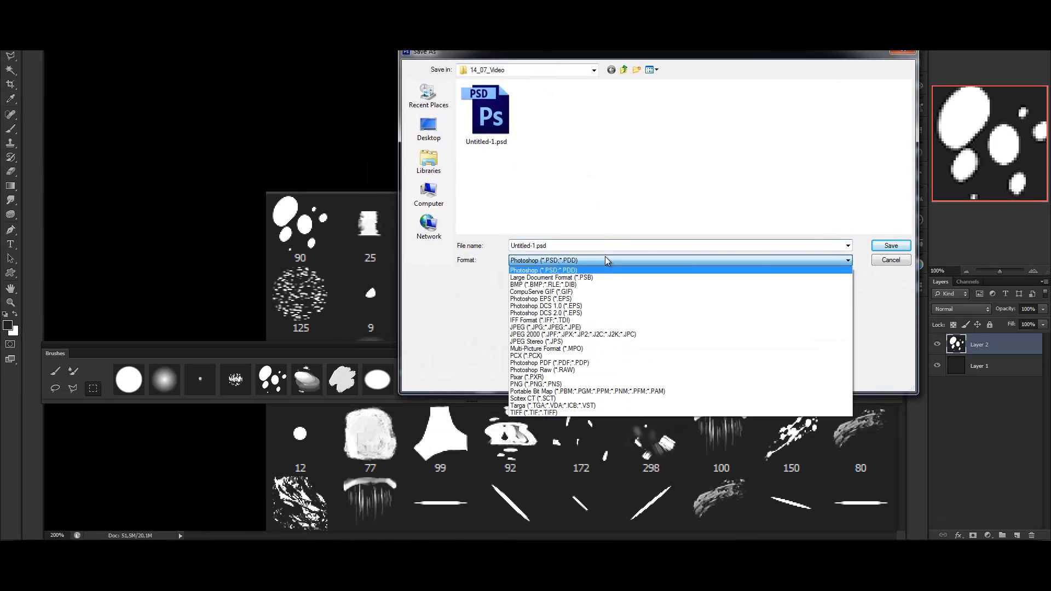
{"action": "left_click", "coordinate": [576, 384]}
{"action": "left_click", "coordinate": [569, 247]}
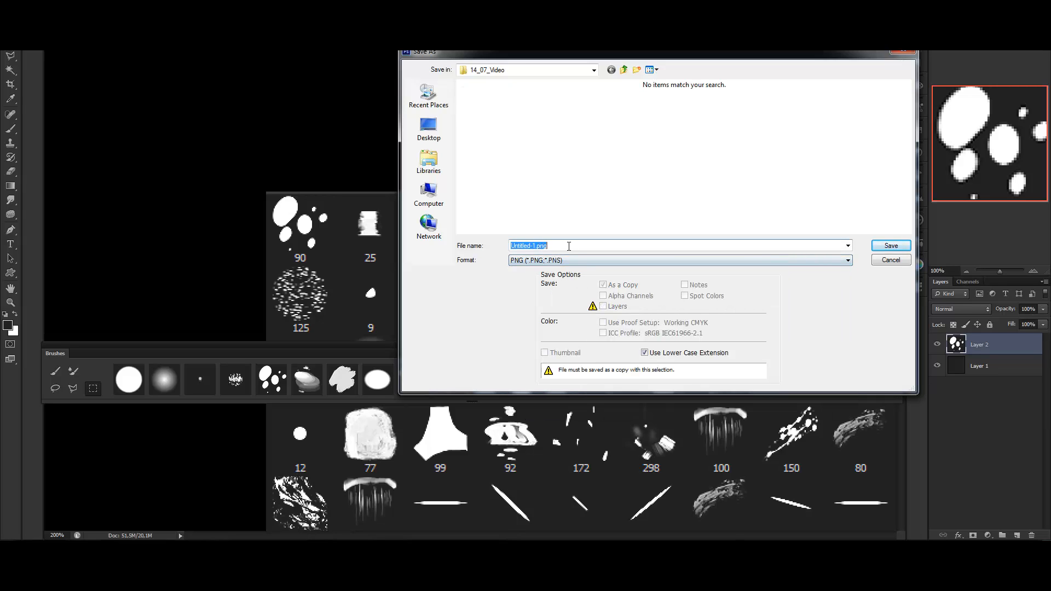
{"action": "type", "text": "001"}
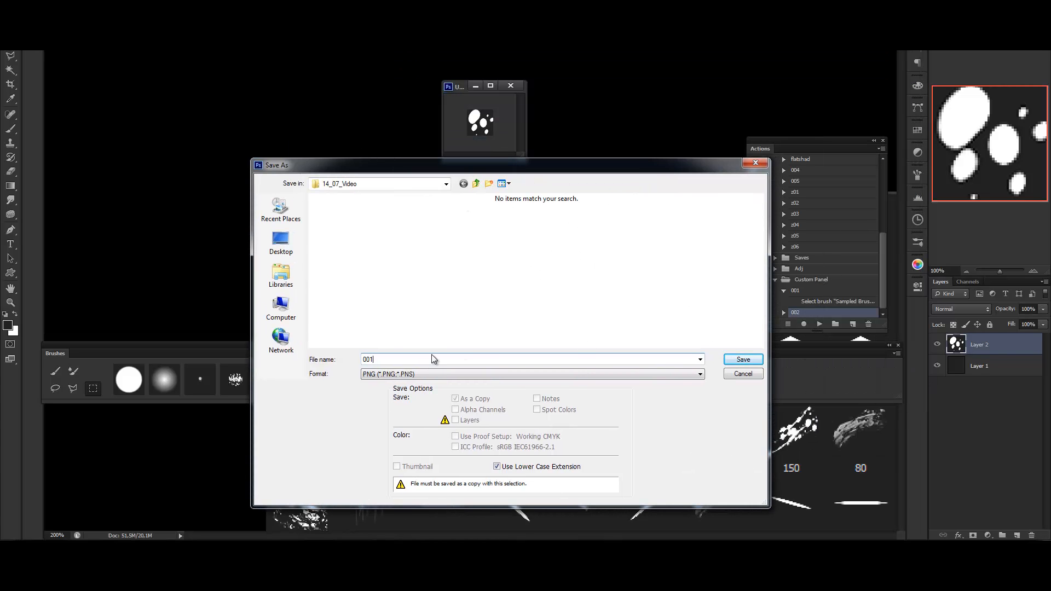
{"action": "key", "text": "BackSpace"}
{"action": "type", "text": "2"}
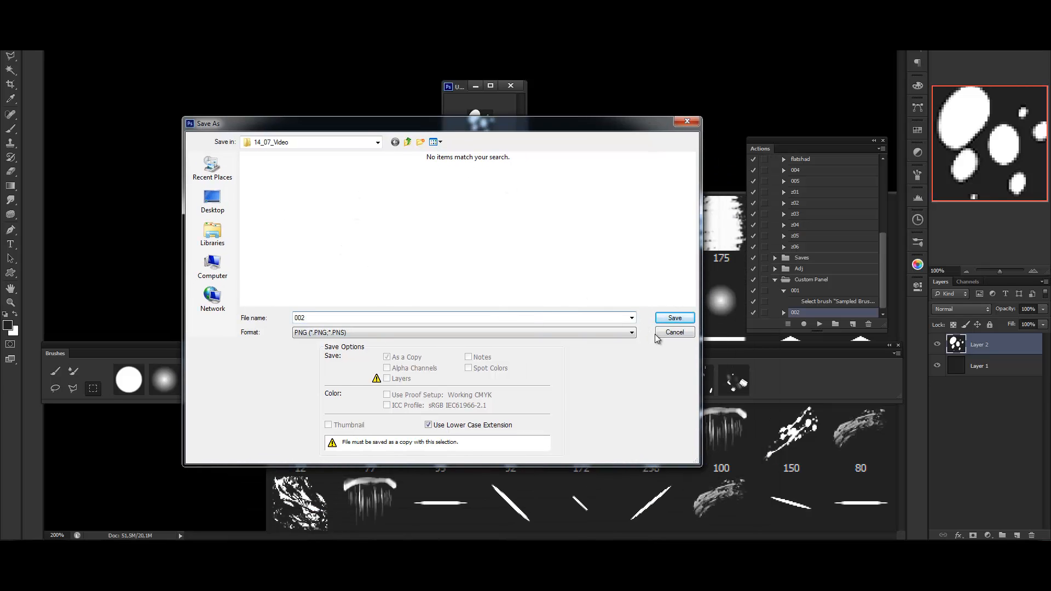
{"action": "left_click", "coordinate": [663, 318]}
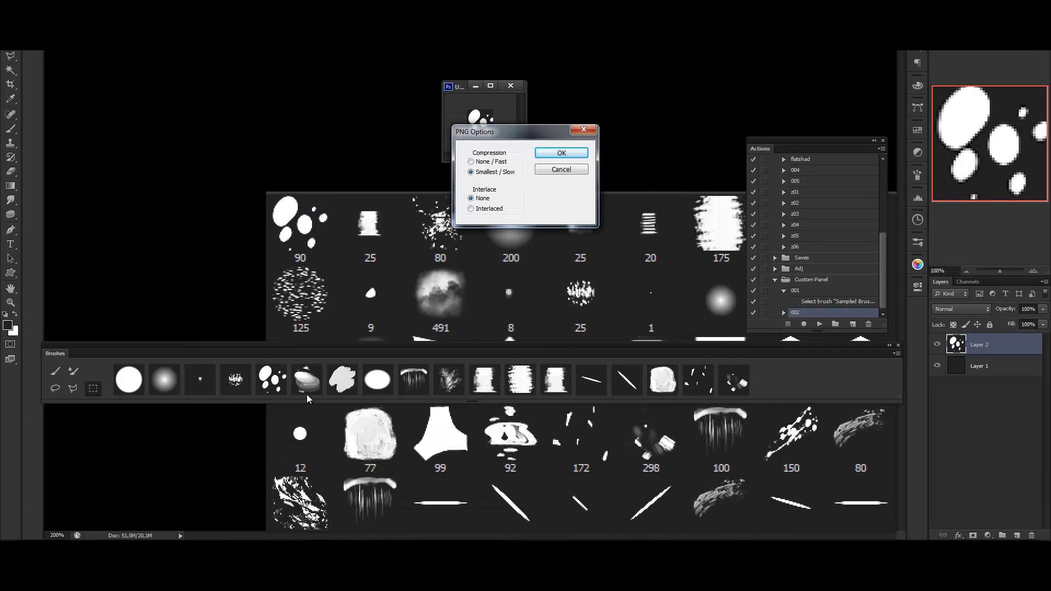
{"action": "left_click", "coordinate": [549, 154]}
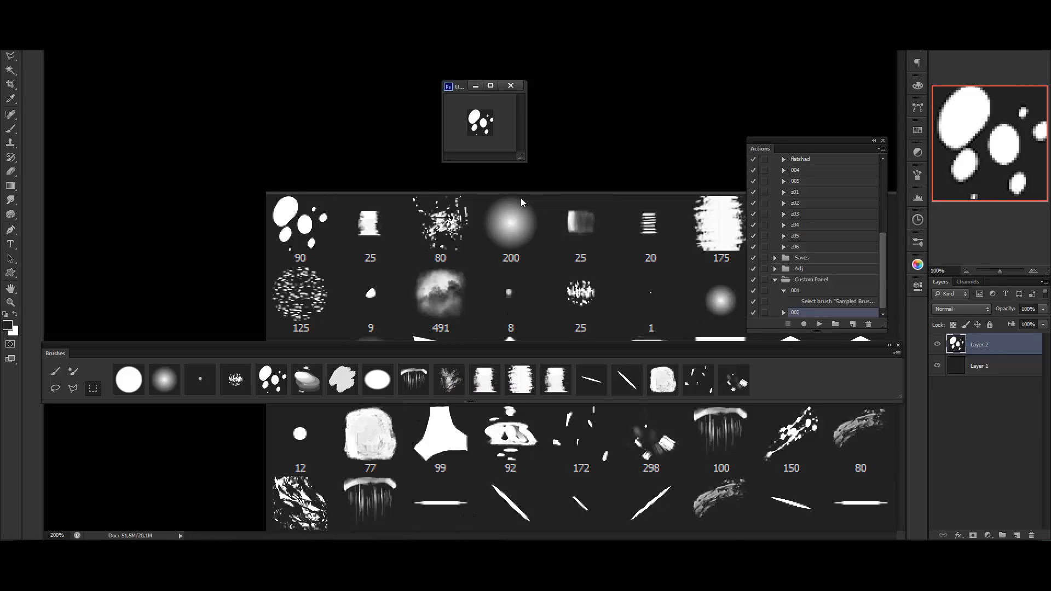
Switch to Adobe Configurator 4, reduce the panel height to 138 and move the Action button to about 29 horizontal, 45 vertical.
{"action": "key", "text": "alt+Tab"}
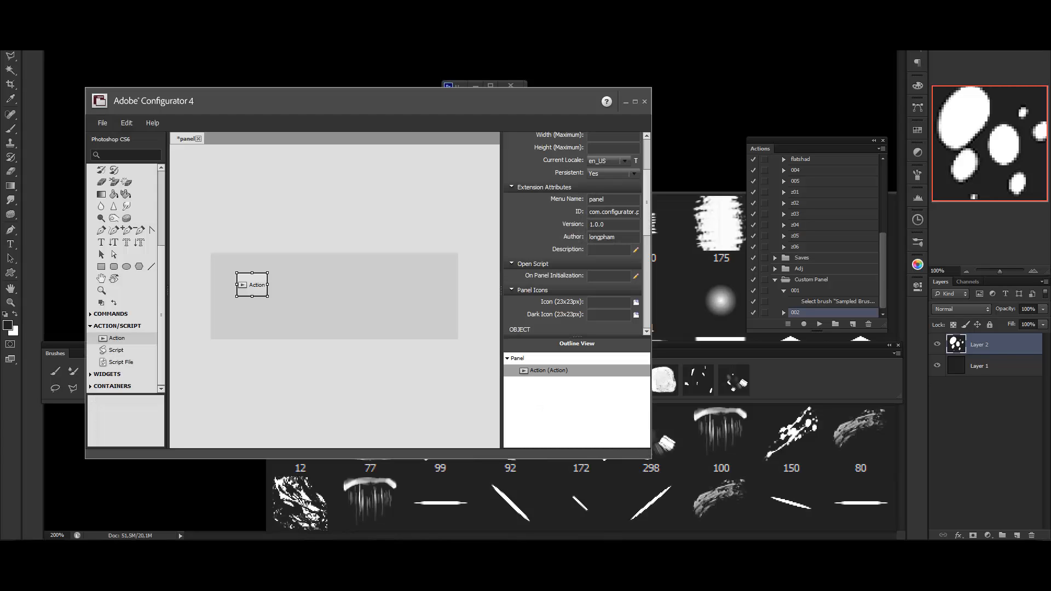
{"action": "left_click_drag", "start_coordinate": [253, 286], "coordinate": [244, 277]}
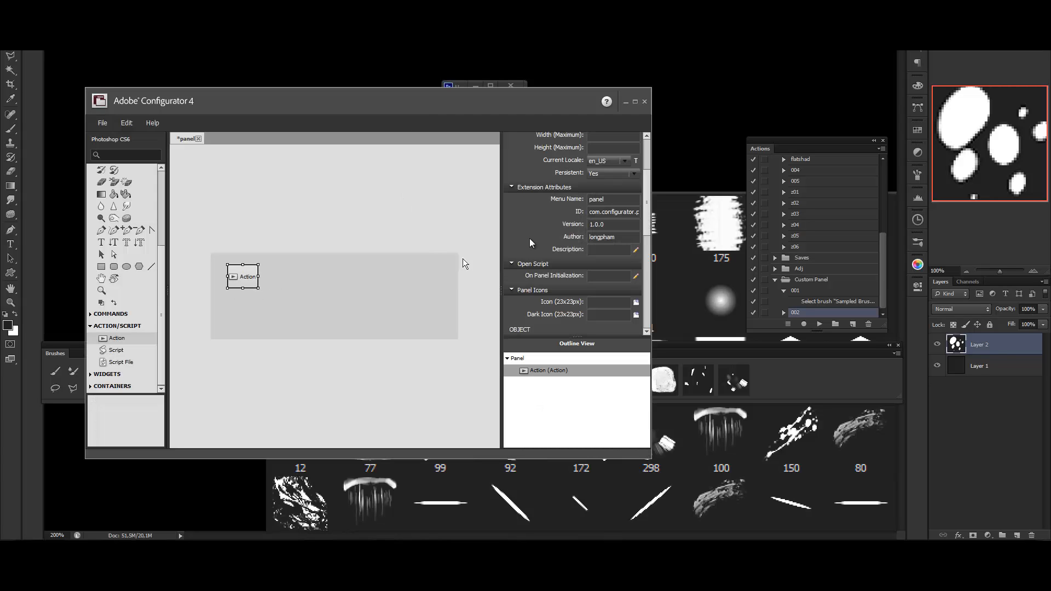
{"action": "scroll", "coordinate": [639, 209], "scroll_direction": "up", "scroll_amount": 5}
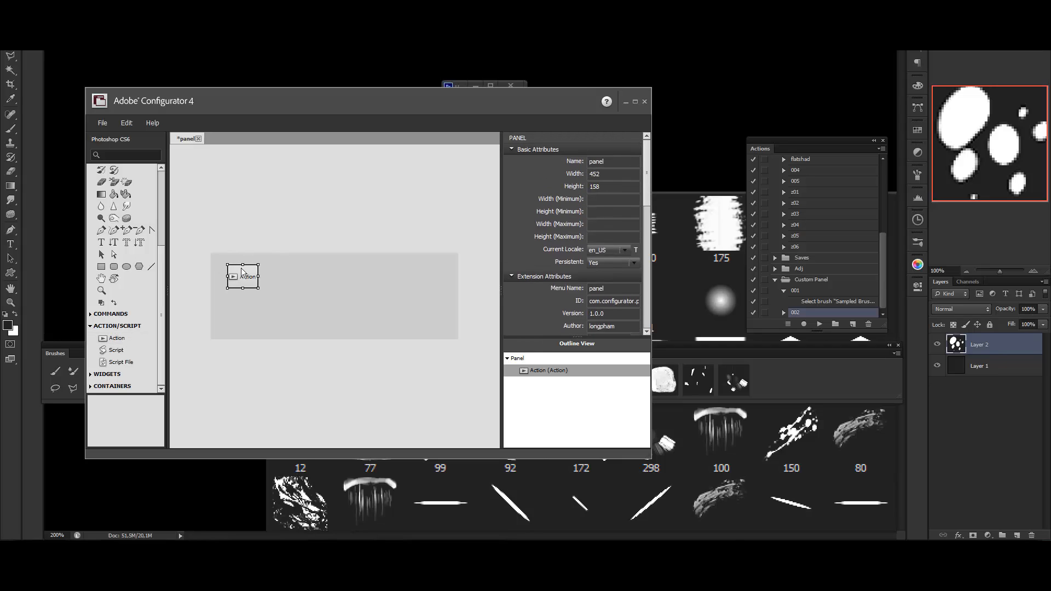
{"action": "mouse_move", "coordinate": [243, 273]}
{"action": "left_mouse_down"}
{"action": "mouse_move", "coordinate": [242, 287]}
{"action": "mouse_move", "coordinate": [242, 272]}
{"action": "left_mouse_up"}
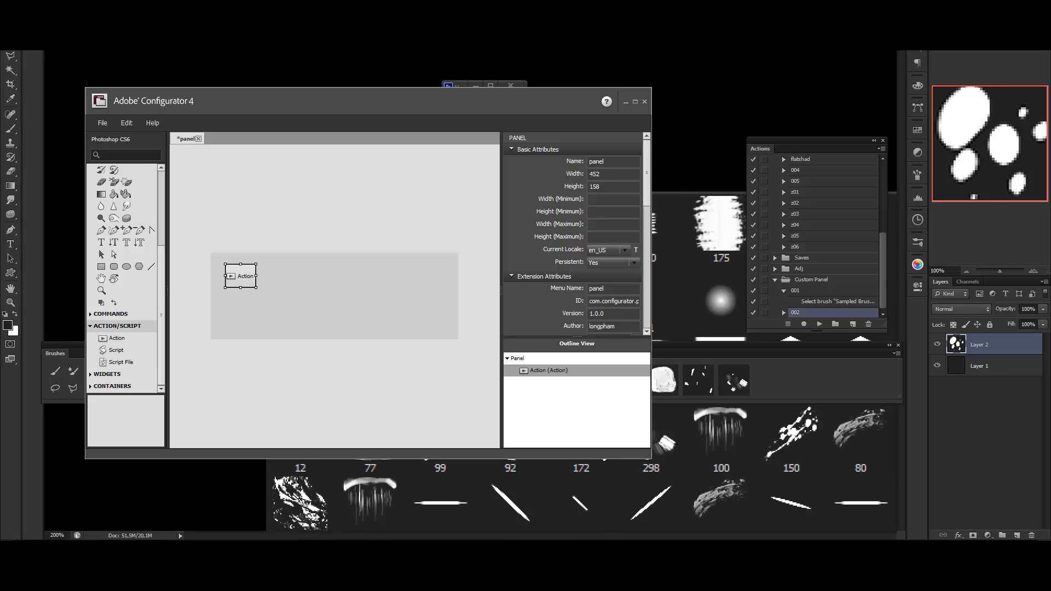
{"action": "left_click_drag", "start_coordinate": [241, 278], "coordinate": [244, 279]}
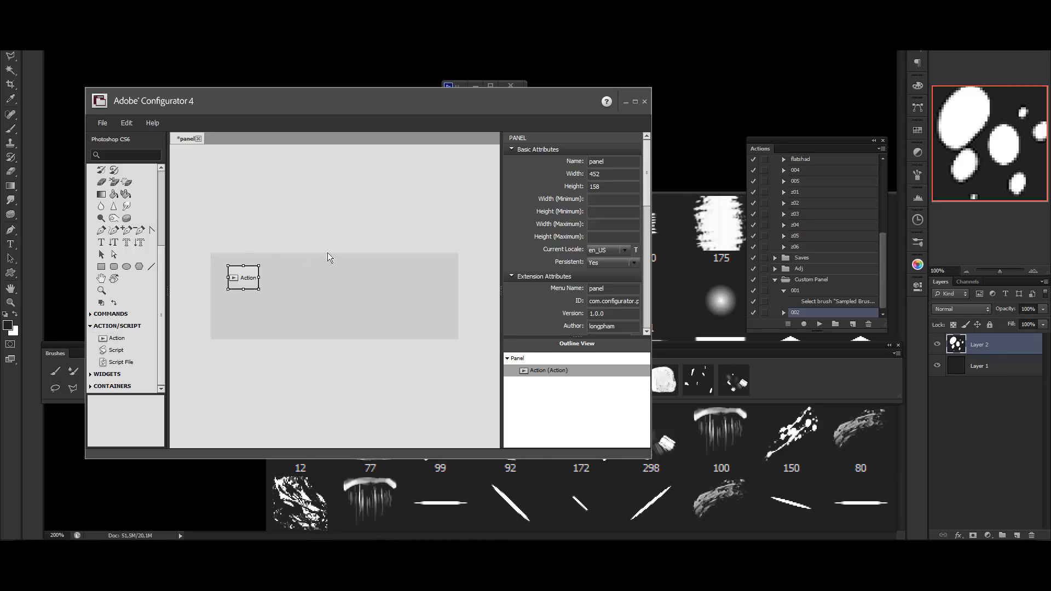
{"action": "left_click", "coordinate": [319, 287]}
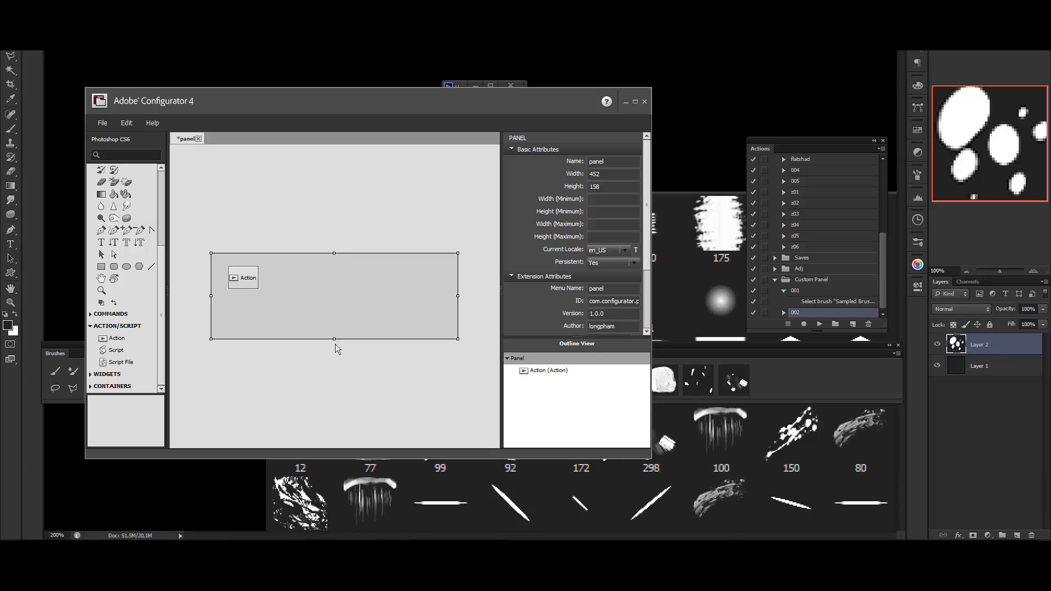
{"action": "left_click_drag", "start_coordinate": [335, 339], "coordinate": [335, 328]}
{"action": "left_click_drag", "start_coordinate": [243, 286], "coordinate": [242, 299]}
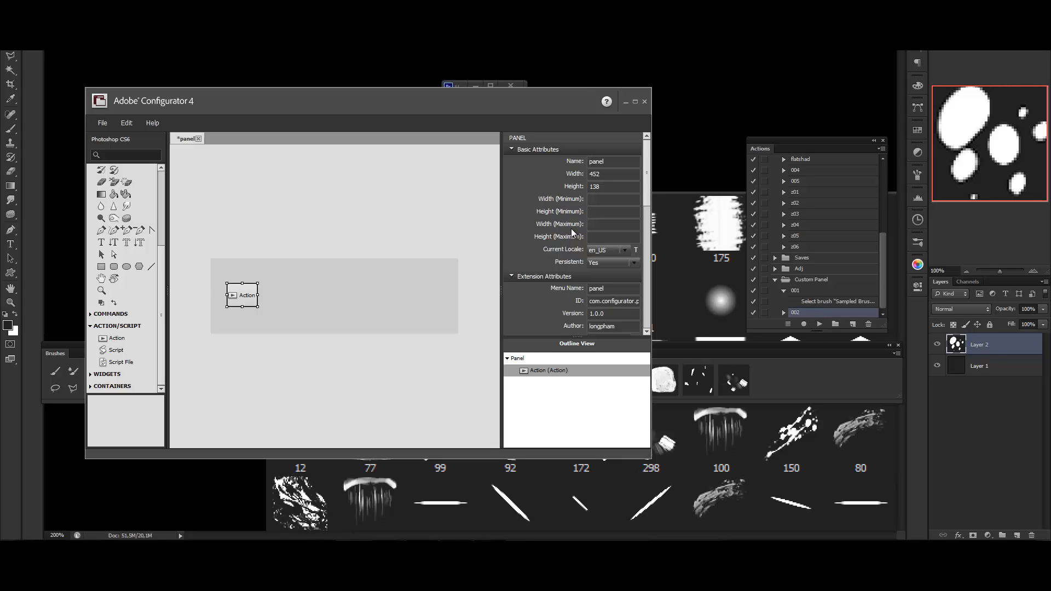
Set the Action button's action name to 002.
{"action": "left_click_drag", "start_coordinate": [649, 186], "coordinate": [649, 263]}
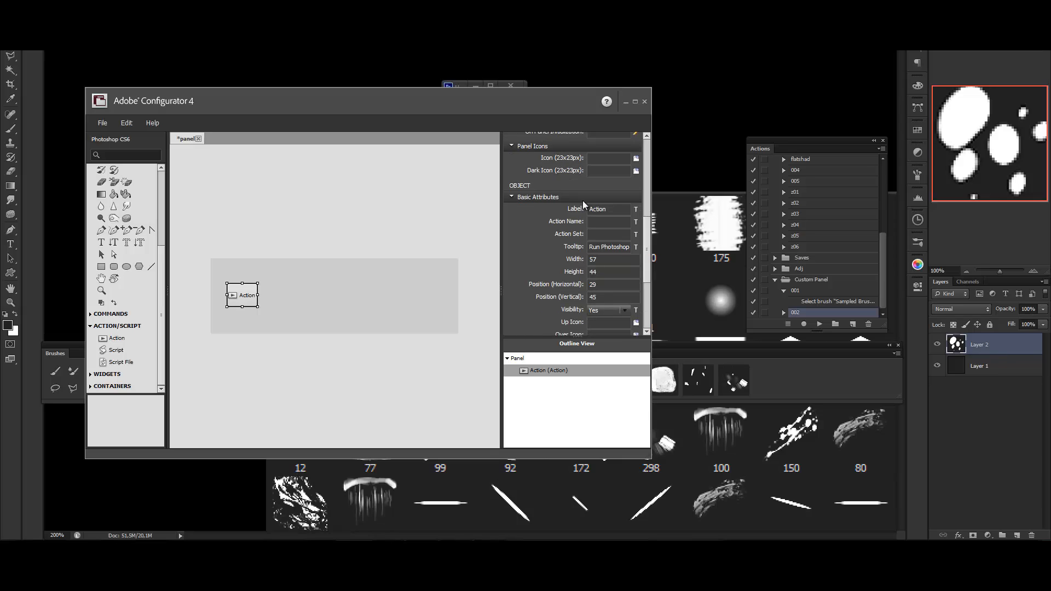
{"action": "left_click", "coordinate": [610, 221]}
{"action": "left_click", "coordinate": [593, 235]}
Switch to Photoshop and rename the Custom Panel action set to 000.
{"action": "left_click", "coordinate": [808, 280]}
{"action": "left_click", "coordinate": [812, 280]}
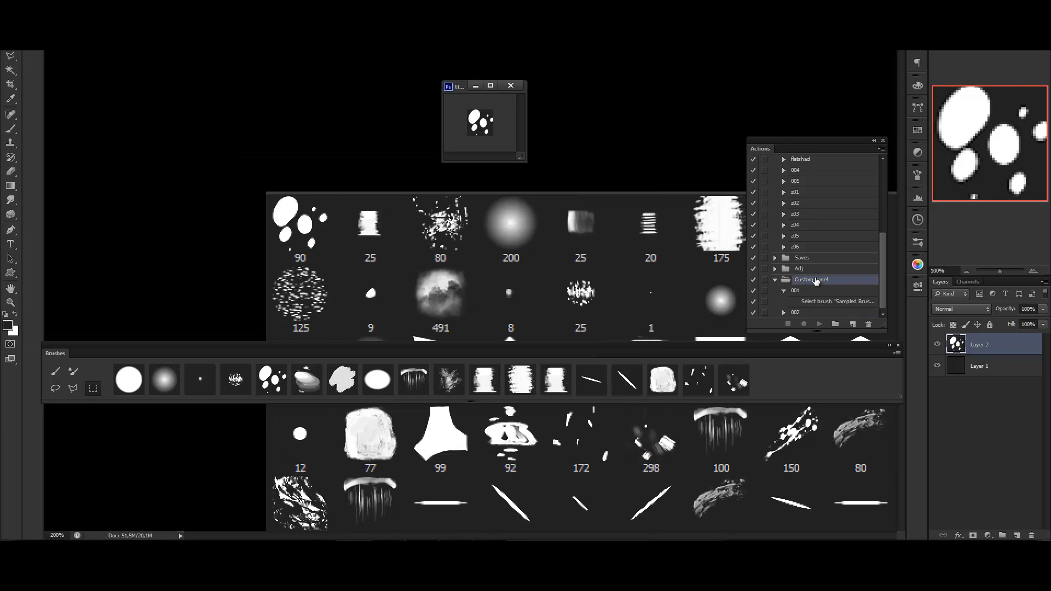
{"action": "double_click", "coordinate": [814, 281]}
{"action": "type", "text": "000"}
{"action": "key", "text": "Return"}
Return to Adobe Configurator 4, set the Action button's action set to 000, and make it 48 wide and 48 high.
{"action": "key", "text": "alt+Tab"}
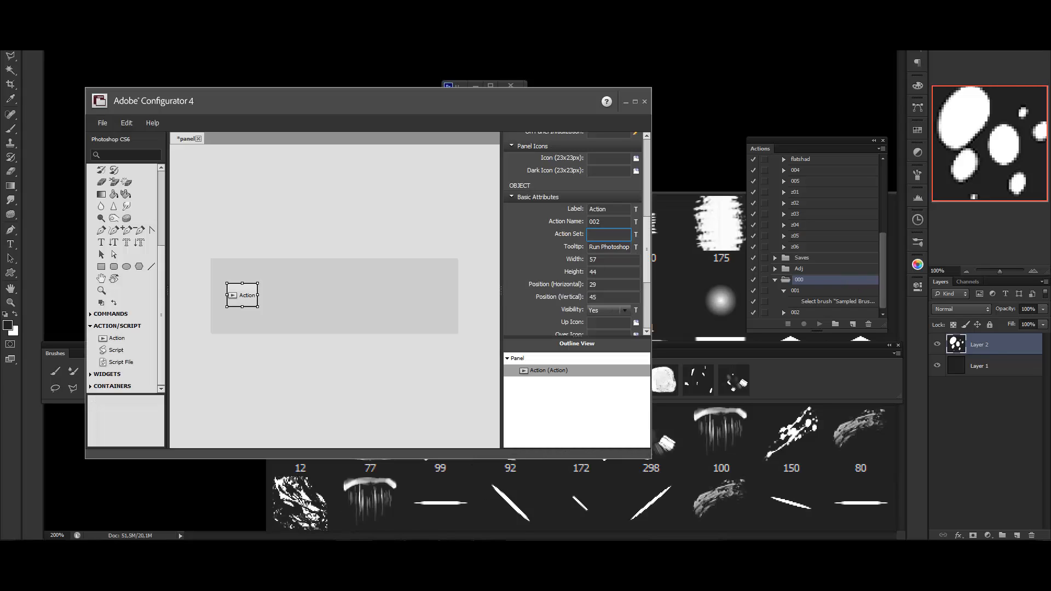
{"action": "left_click", "coordinate": [611, 235]}
{"action": "double_click", "coordinate": [602, 259]}
{"action": "type", "text": "48"}
{"action": "key", "text": "Tab"}
{"action": "type", "text": "4"}
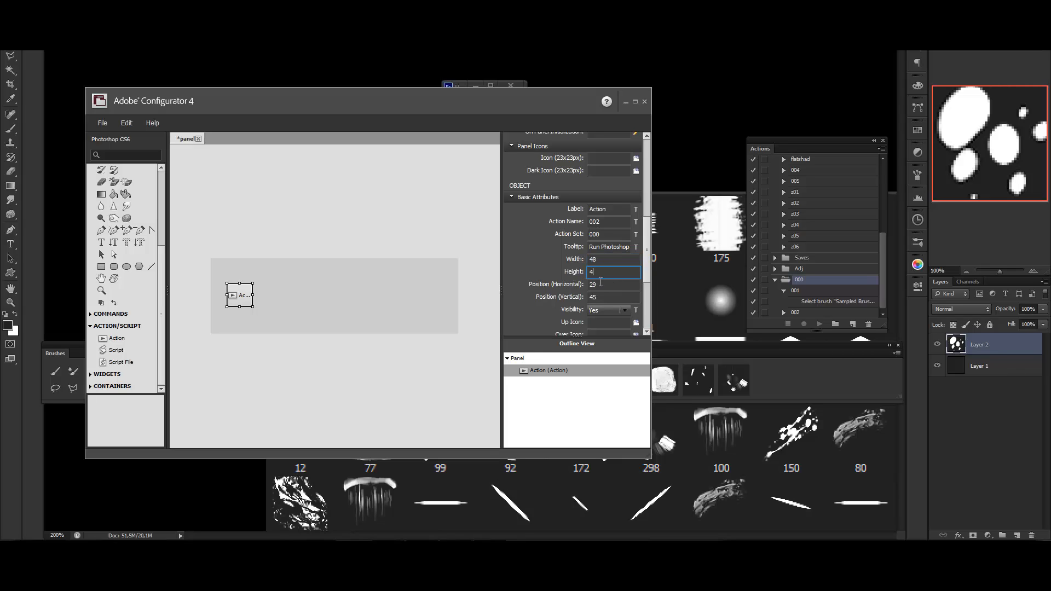
Assign the saved 002 PNG from the 14_07_Video folder on drive M as the Action button's Up Icon.
{"action": "left_click_drag", "start_coordinate": [646, 258], "coordinate": [646, 296]}
{"action": "left_click", "coordinate": [606, 234]}
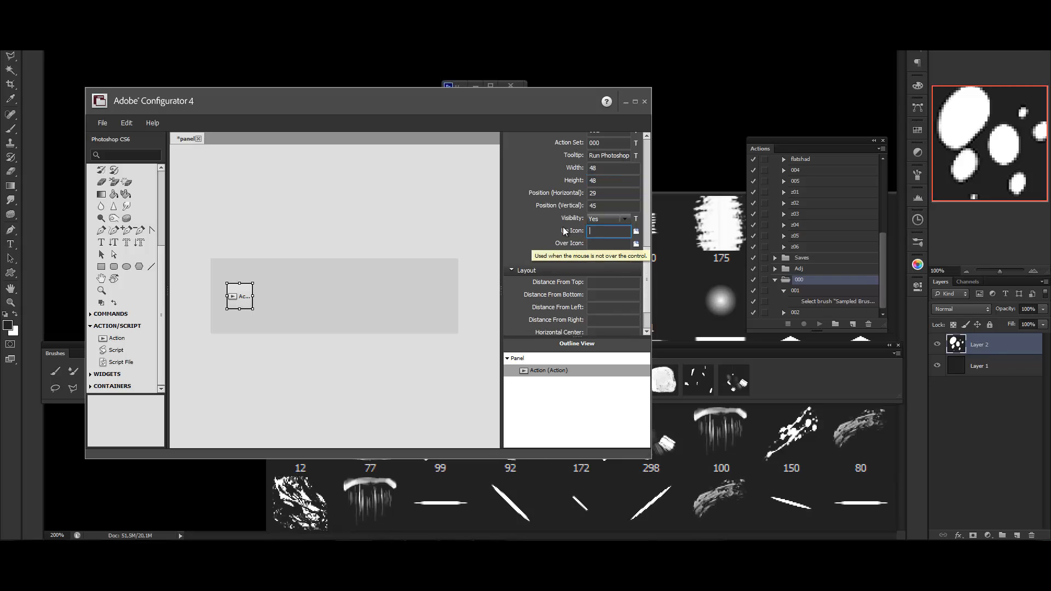
{"action": "left_click", "coordinate": [636, 231]}
{"action": "left_click_drag", "start_coordinate": [263, 95], "coordinate": [315, 97]}
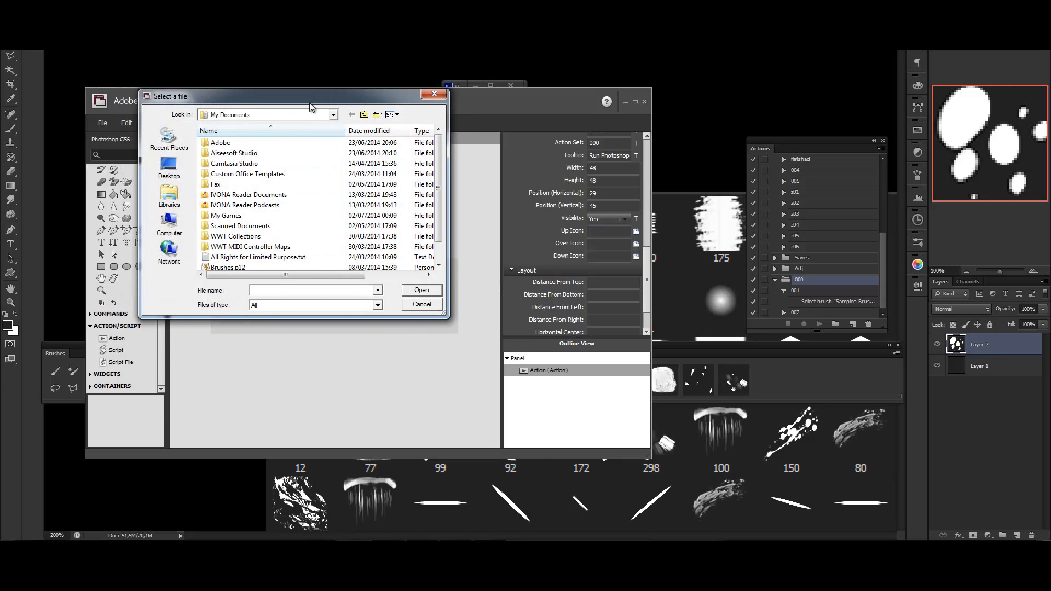
{"action": "left_click", "coordinate": [169, 221]}
{"action": "double_click", "coordinate": [216, 241]}
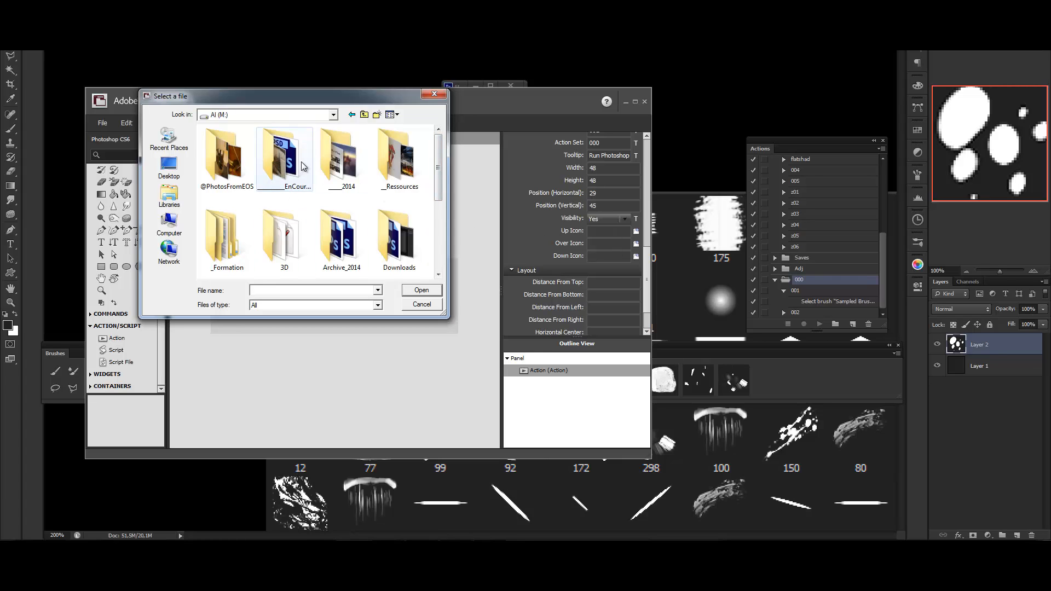
{"action": "double_click", "coordinate": [270, 155]}
{"action": "mouse_move", "coordinate": [438, 160]}
{"action": "left_mouse_down"}
{"action": "mouse_move", "coordinate": [438, 197]}
{"action": "mouse_move", "coordinate": [436, 165]}
{"action": "left_mouse_up"}
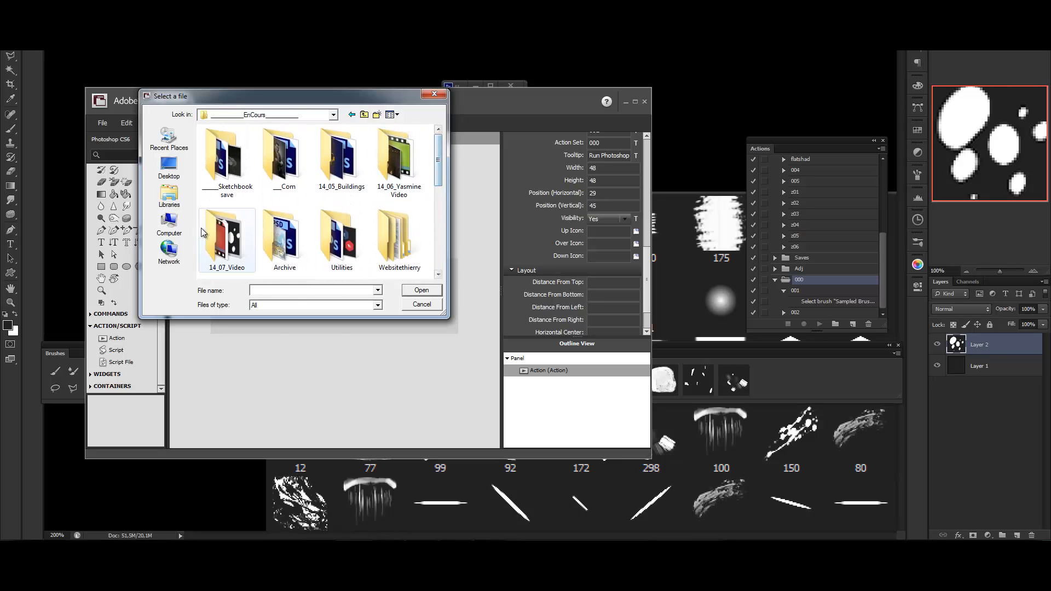
{"action": "double_click", "coordinate": [221, 223]}
{"action": "double_click", "coordinate": [283, 159]}
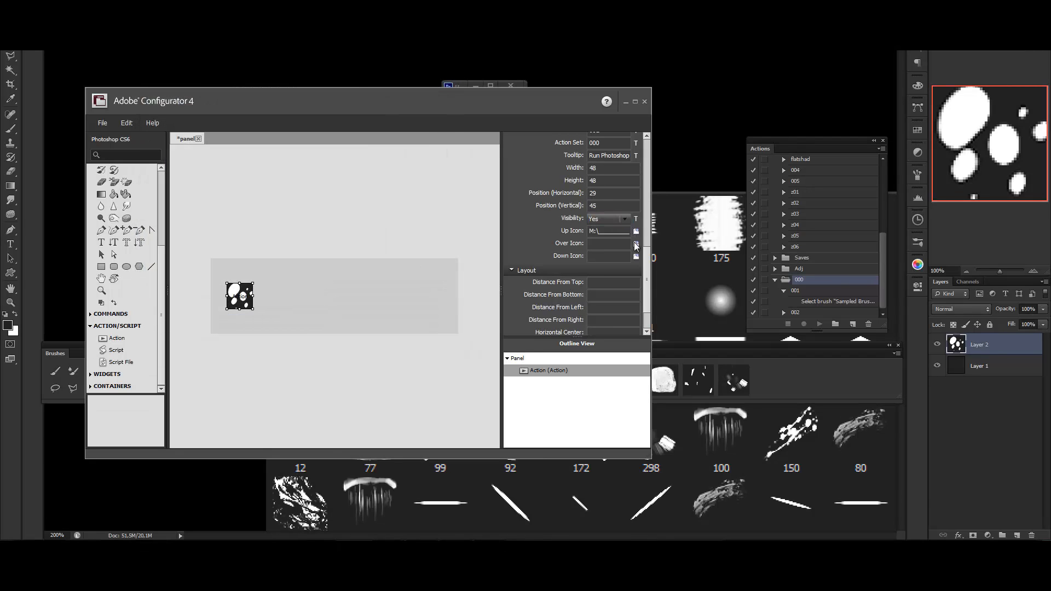
Assign the same 002 PNG as the Action button's Over Icon and Down Icon.
{"action": "left_click", "coordinate": [636, 244]}
{"action": "left_click", "coordinate": [284, 162]}
{"action": "left_click", "coordinate": [636, 256]}
{"action": "double_click", "coordinate": [293, 175]}
{"action": "scroll", "coordinate": [648, 240], "scroll_direction": "down", "scroll_amount": 5}
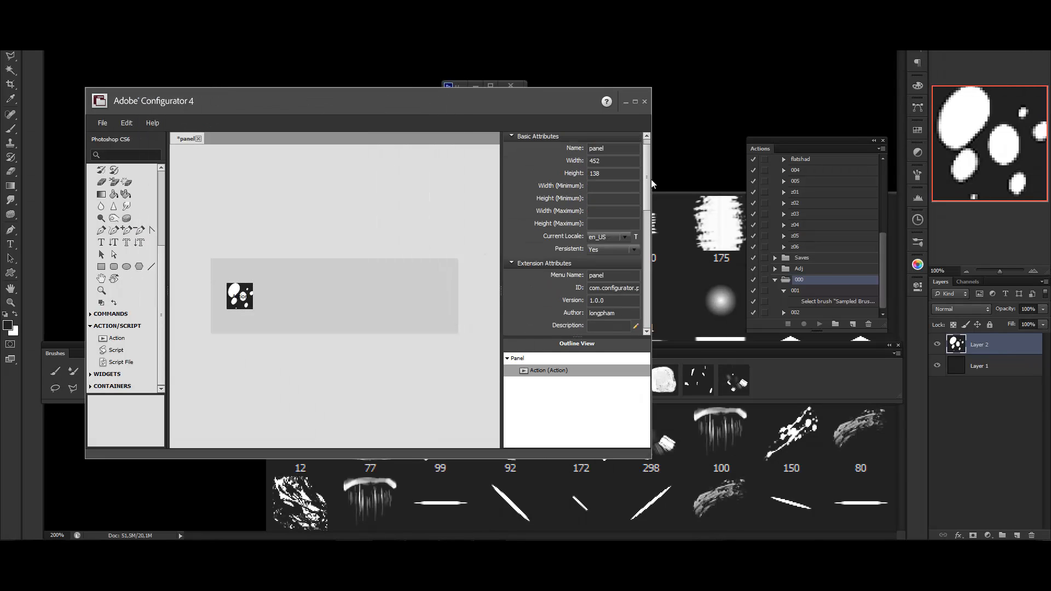
{"action": "scroll", "coordinate": [652, 190], "scroll_direction": "up", "scroll_amount": 4}
{"action": "scroll", "coordinate": [652, 305], "scroll_direction": "down", "scroll_amount": 2}
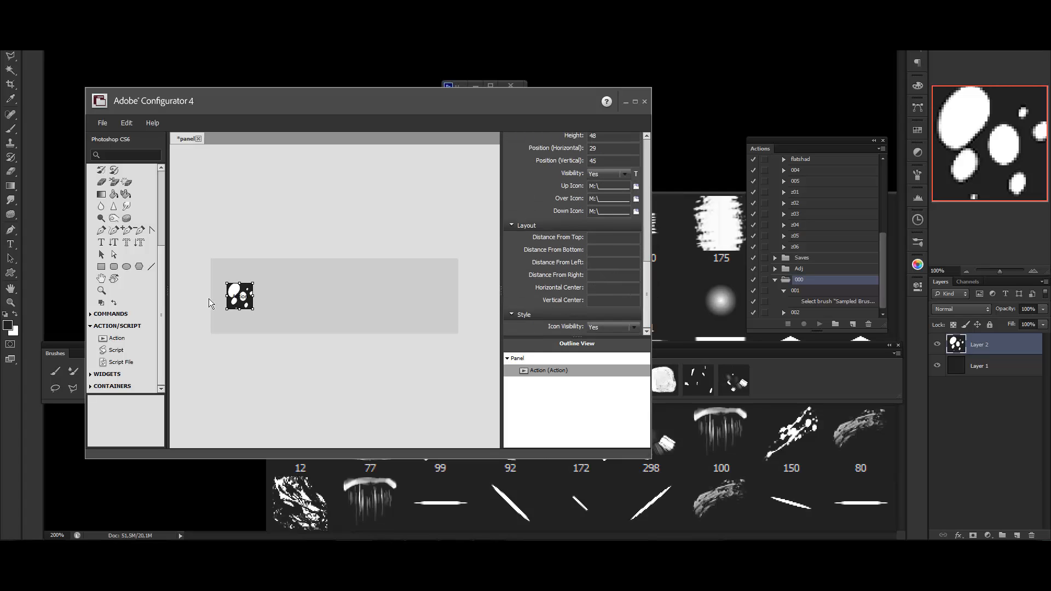
Clear the Action button's label so it is left blank.
{"action": "left_click_drag", "start_coordinate": [649, 290], "coordinate": [646, 248]}
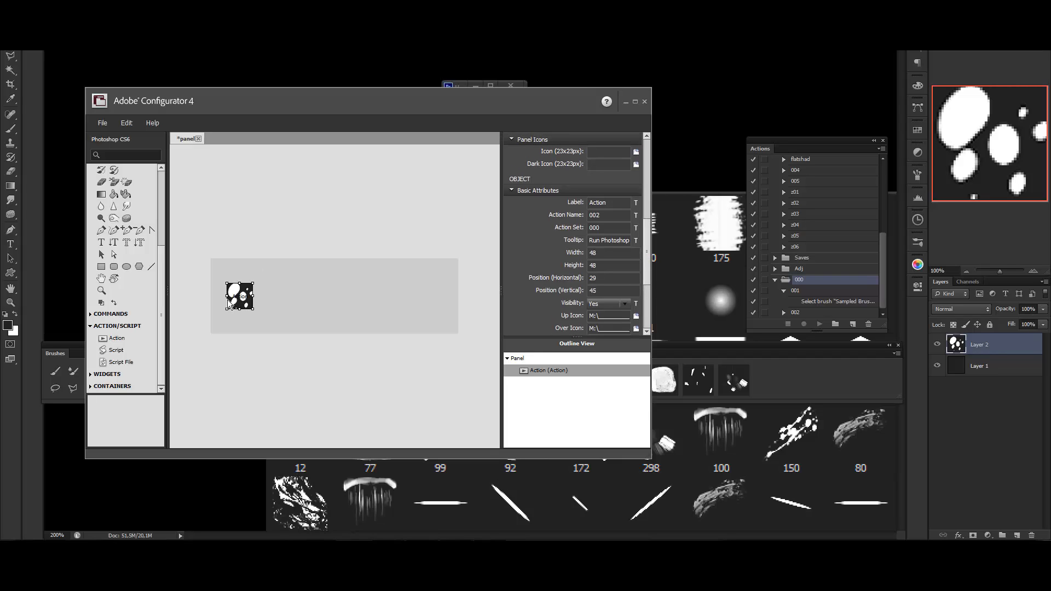
{"action": "double_click", "coordinate": [605, 204]}
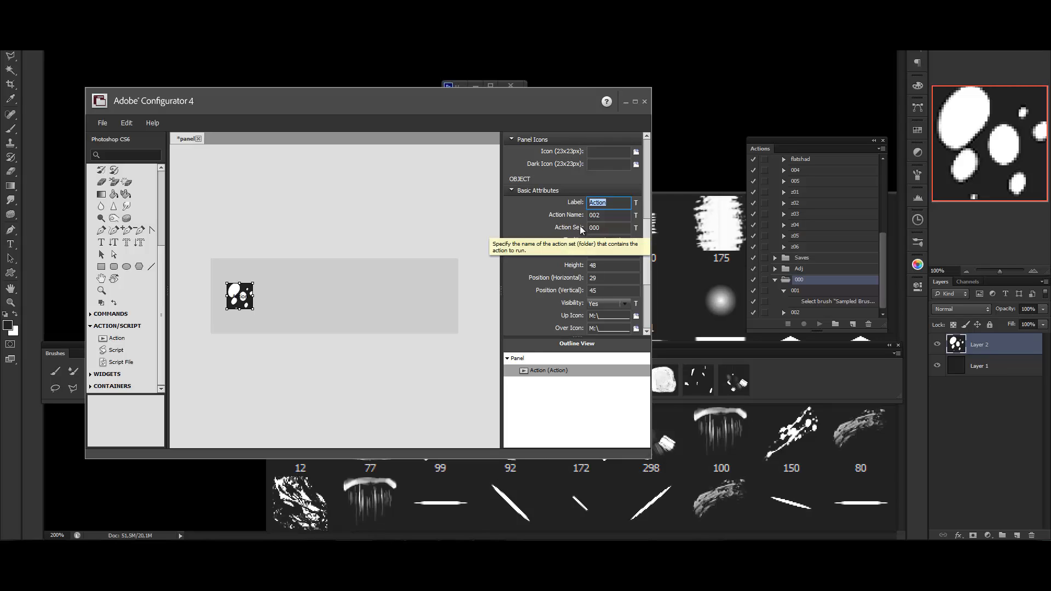
{"action": "key", "text": "BackSpace"}
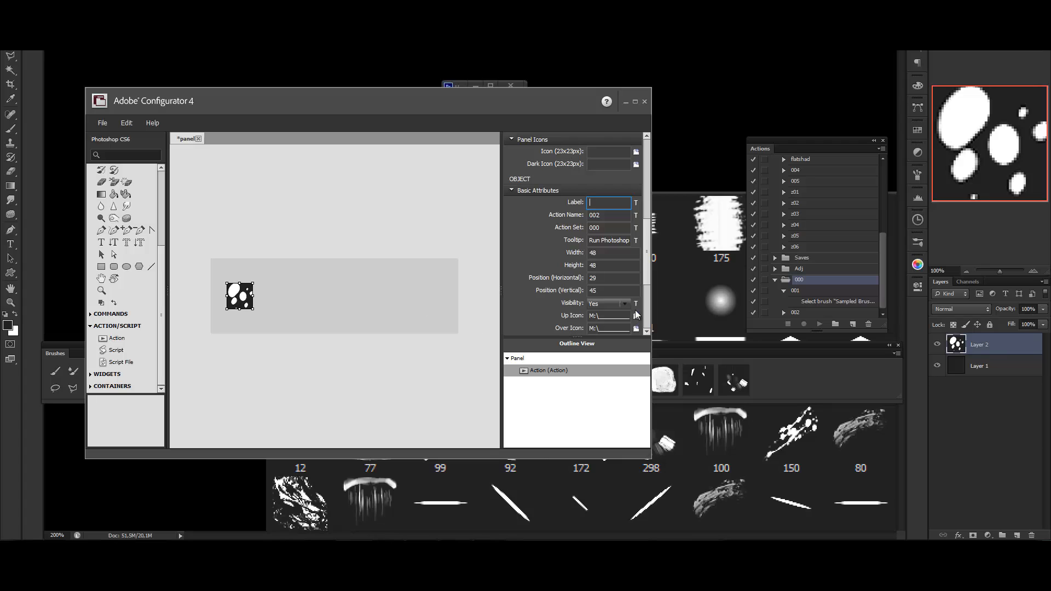
{"action": "scroll", "coordinate": [644, 175], "scroll_direction": "up", "scroll_amount": 5}
{"action": "scroll", "coordinate": [641, 208], "scroll_direction": "down", "scroll_amount": 3}
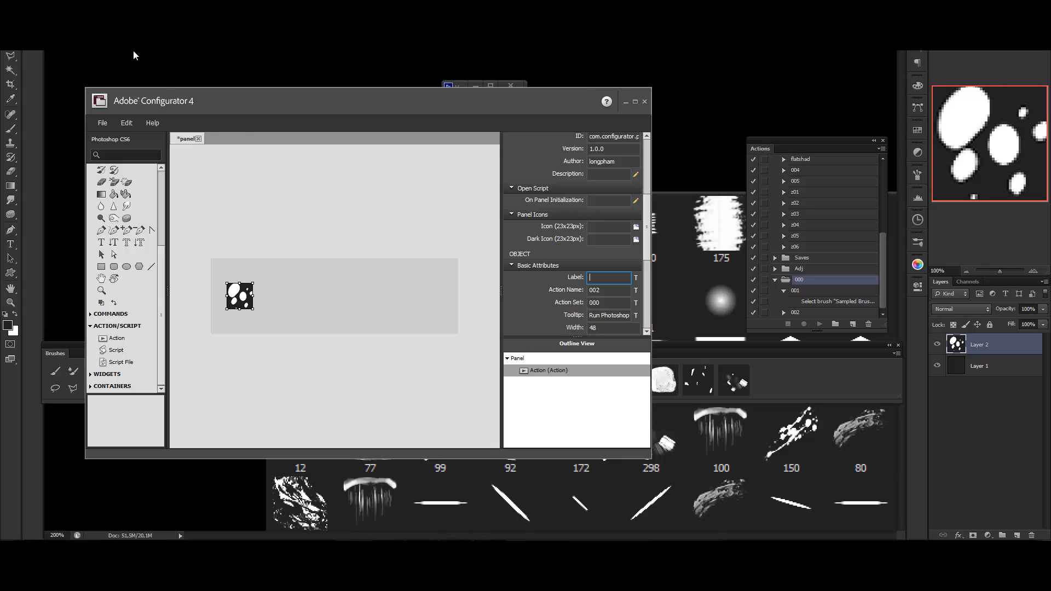
Save the panel as panel2014 in the 14_07_Video folder.
{"action": "left_click", "coordinate": [103, 131]}
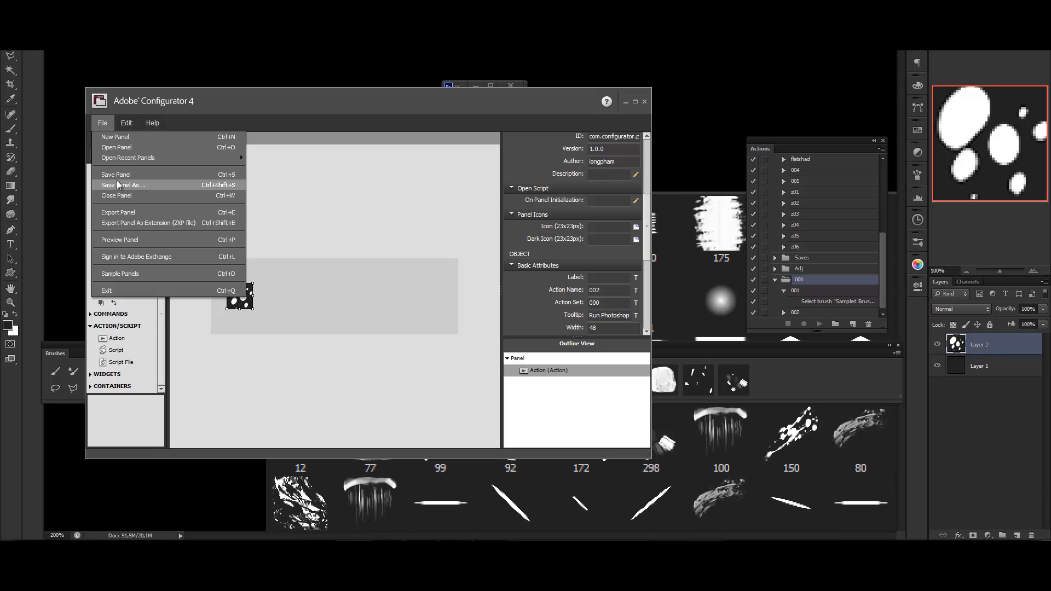
{"action": "left_click", "coordinate": [117, 184]}
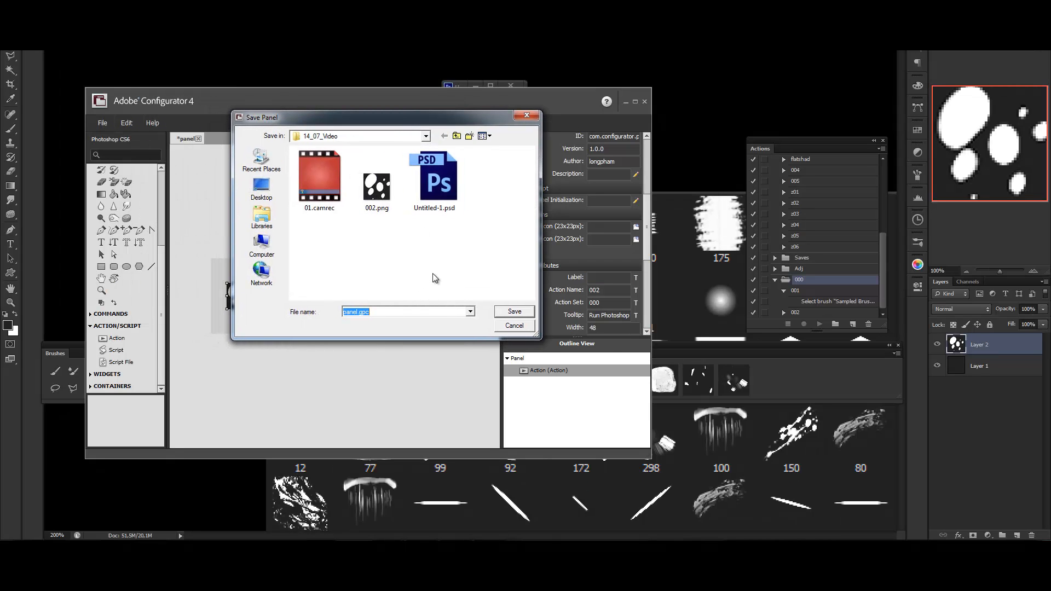
{"action": "left_click", "coordinate": [356, 312]}
{"action": "type", "text": "2014"}
{"action": "left_click", "coordinate": [513, 311]}
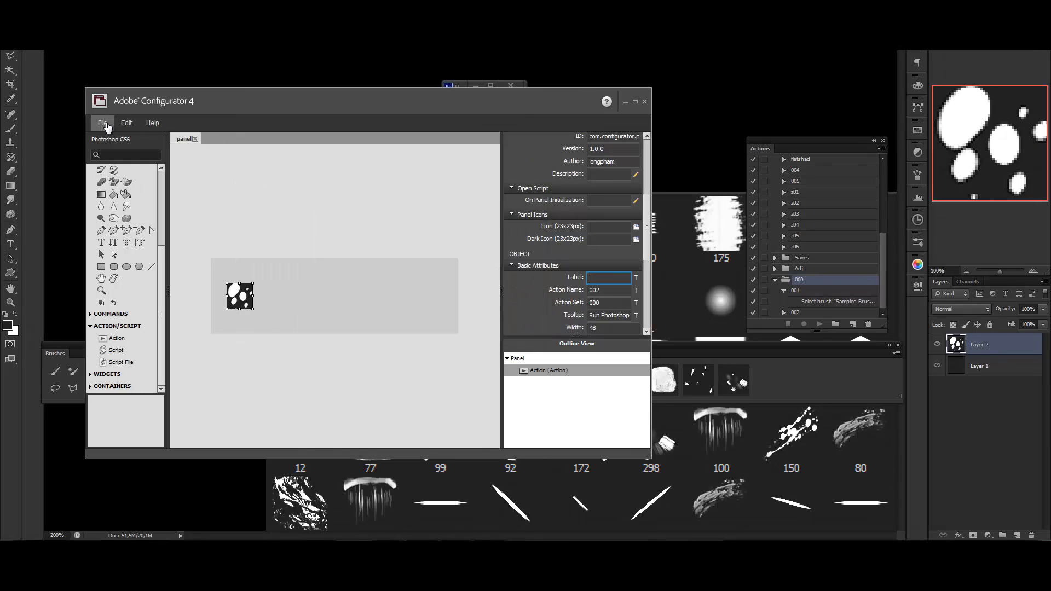
Open the export settings for exporting the panel as an extension (ZXP file).
{"action": "left_click", "coordinate": [106, 126]}
{"action": "mouse_move", "coordinate": [126, 123]}
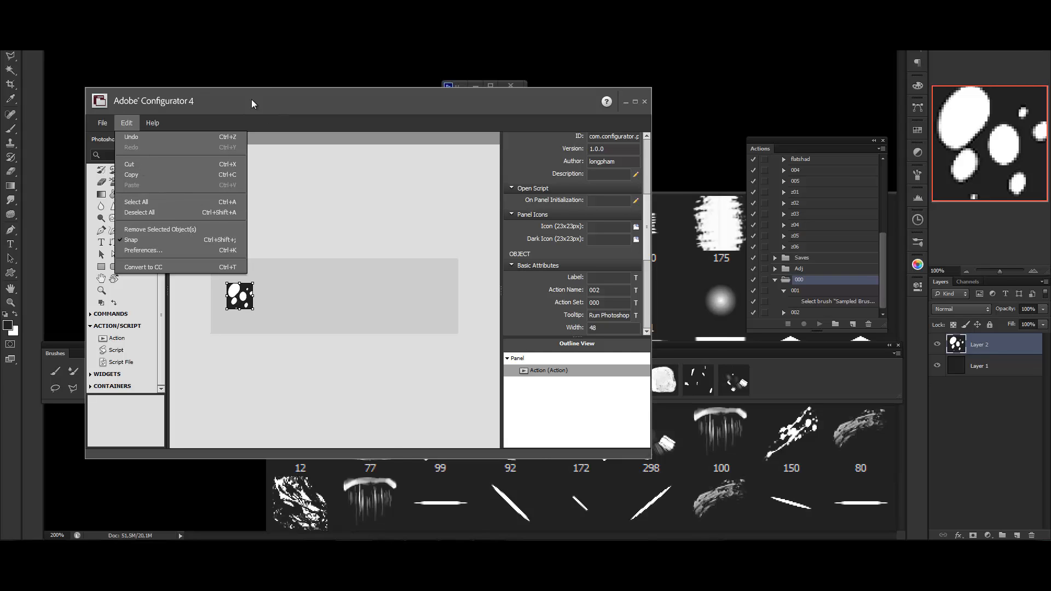
{"action": "left_click_drag", "start_coordinate": [251, 99], "coordinate": [316, 85]}
{"action": "left_click", "coordinate": [218, 108]}
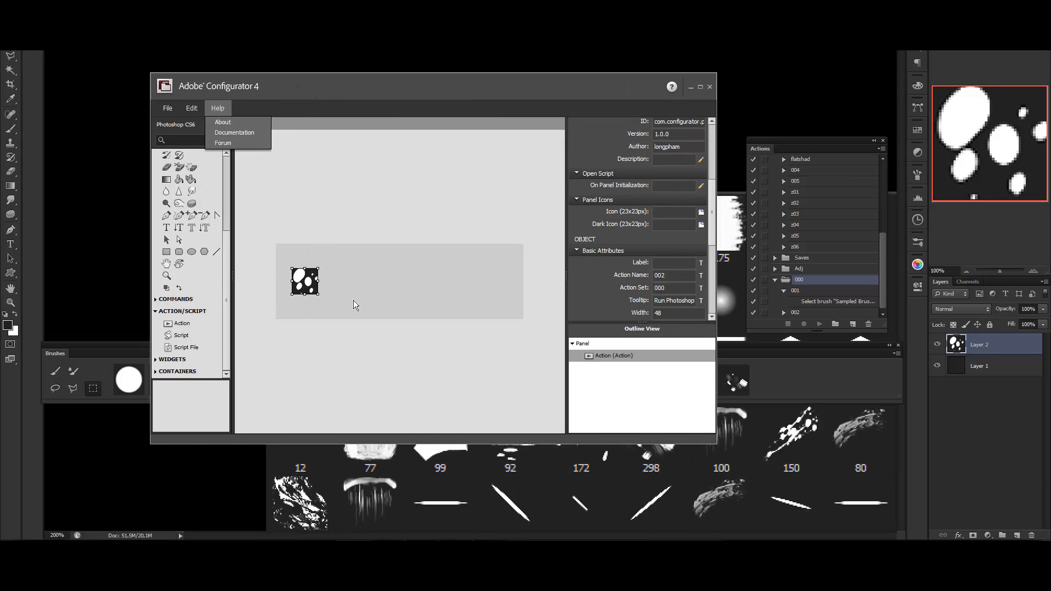
{"action": "left_click", "coordinate": [167, 108]}
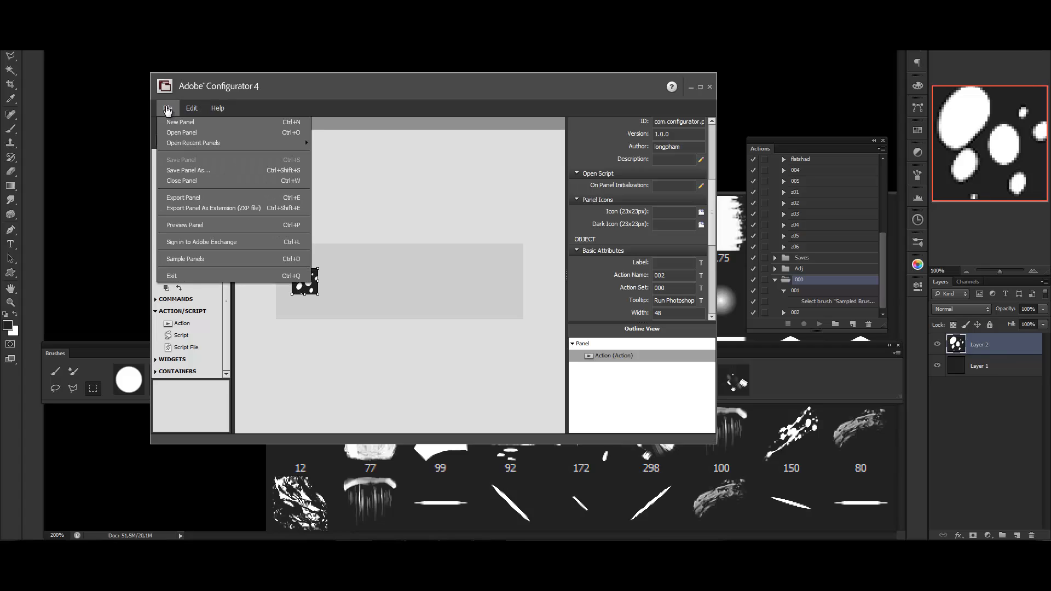
{"action": "left_click", "coordinate": [202, 208]}
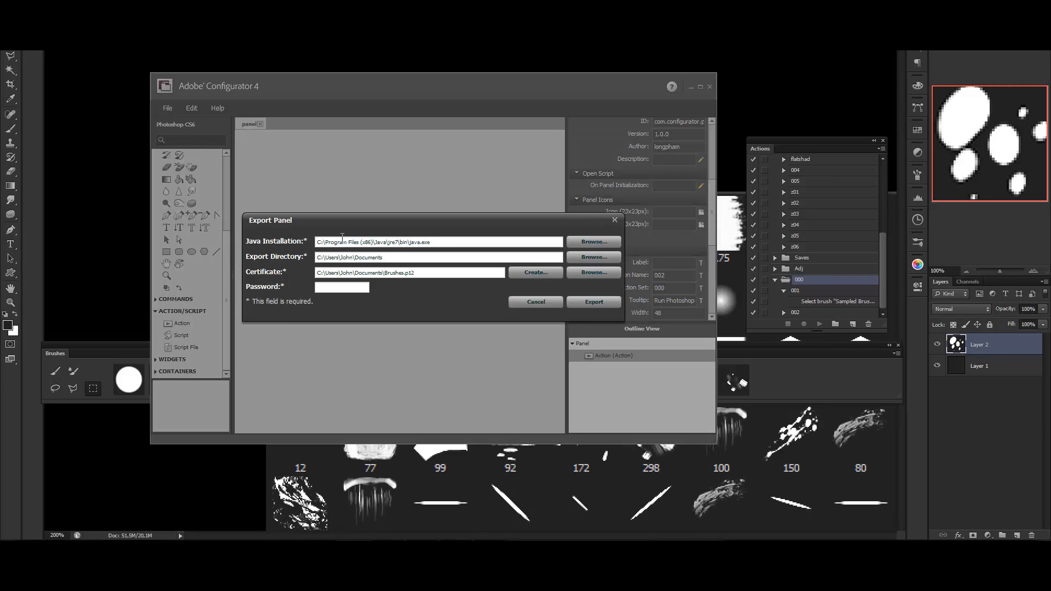
{"action": "left_click_drag", "start_coordinate": [422, 230], "coordinate": [487, 209]}
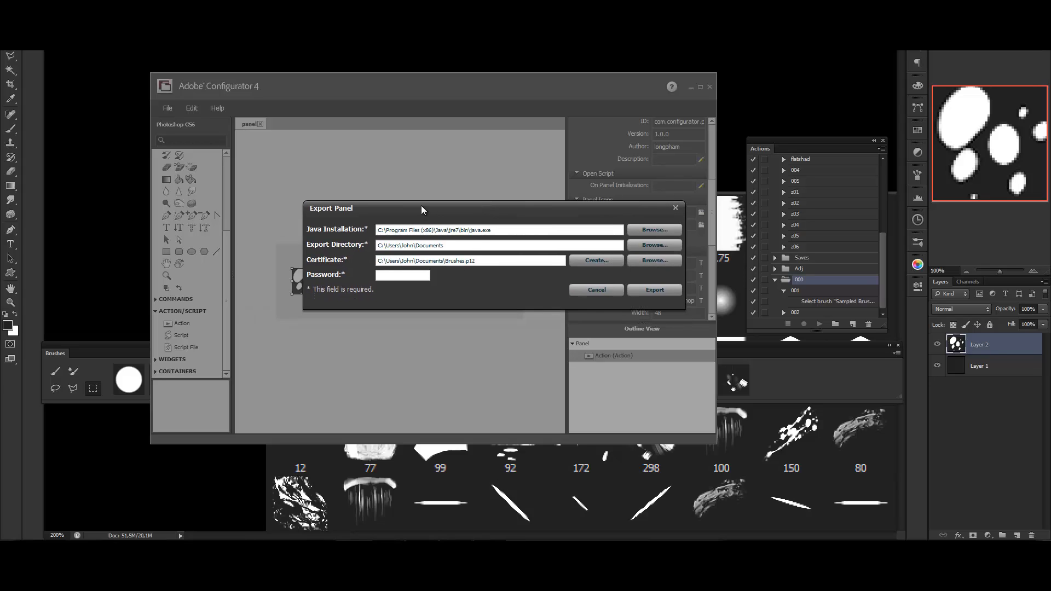
{"action": "left_click_drag", "start_coordinate": [421, 205], "coordinate": [493, 176]}
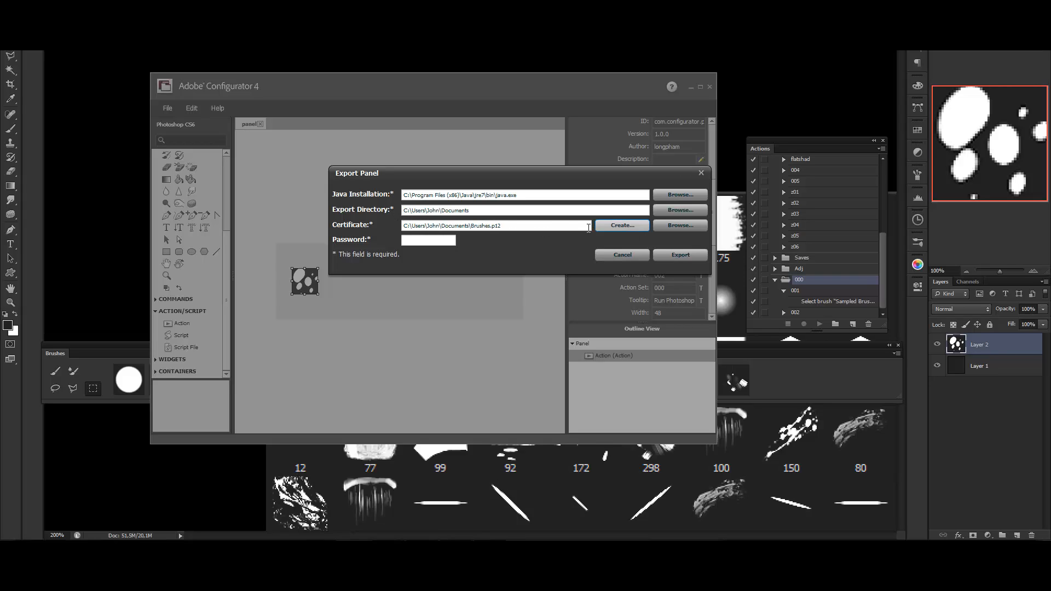
{"action": "left_click", "coordinate": [622, 224]}
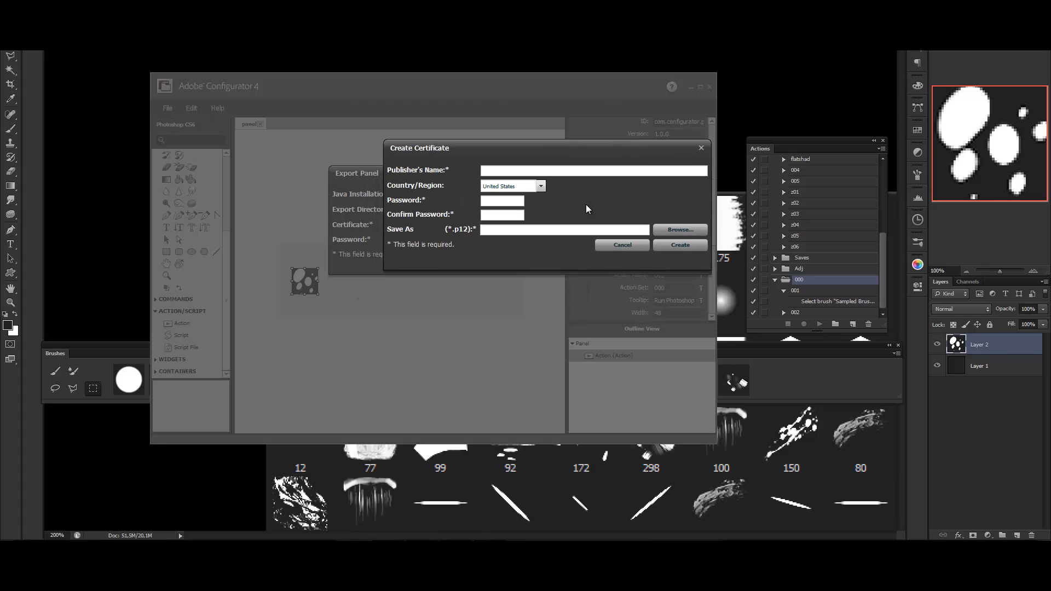
{"action": "left_click", "coordinate": [535, 170]}
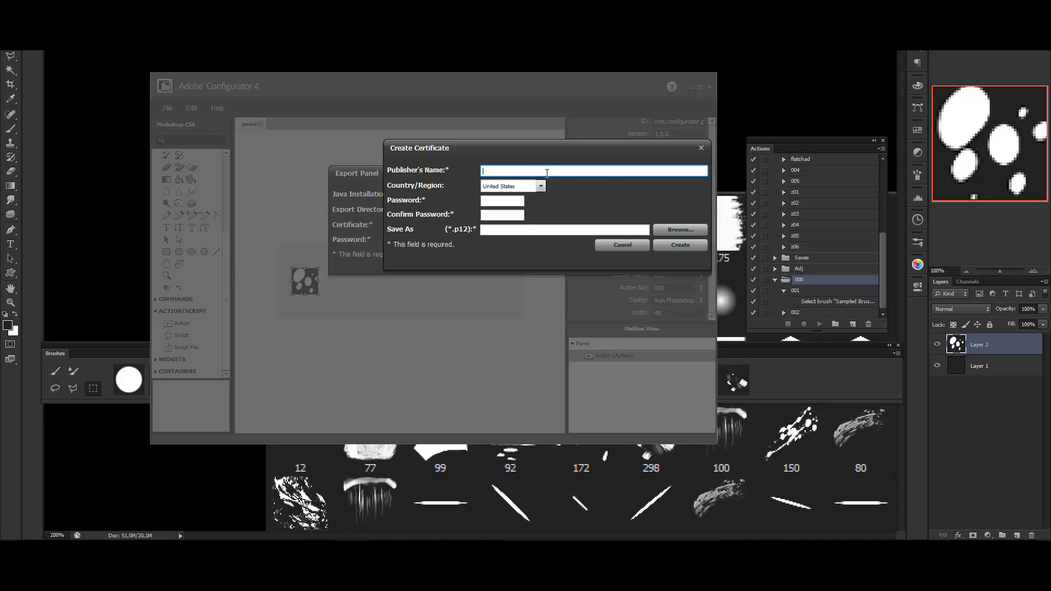
{"action": "left_click", "coordinate": [634, 244]}
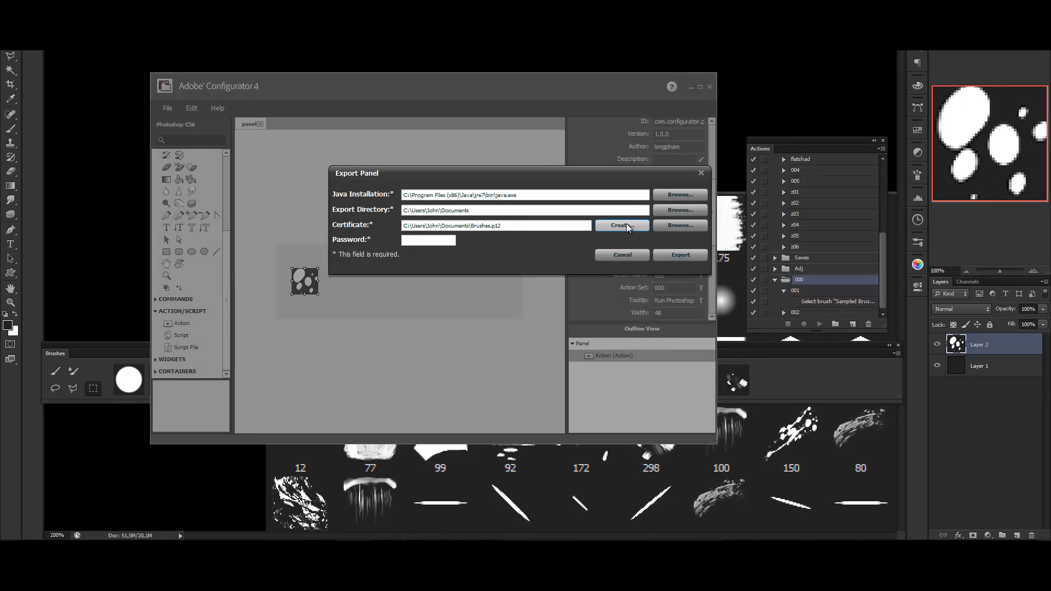
{"action": "left_click_drag", "start_coordinate": [520, 221], "coordinate": [381, 232]}
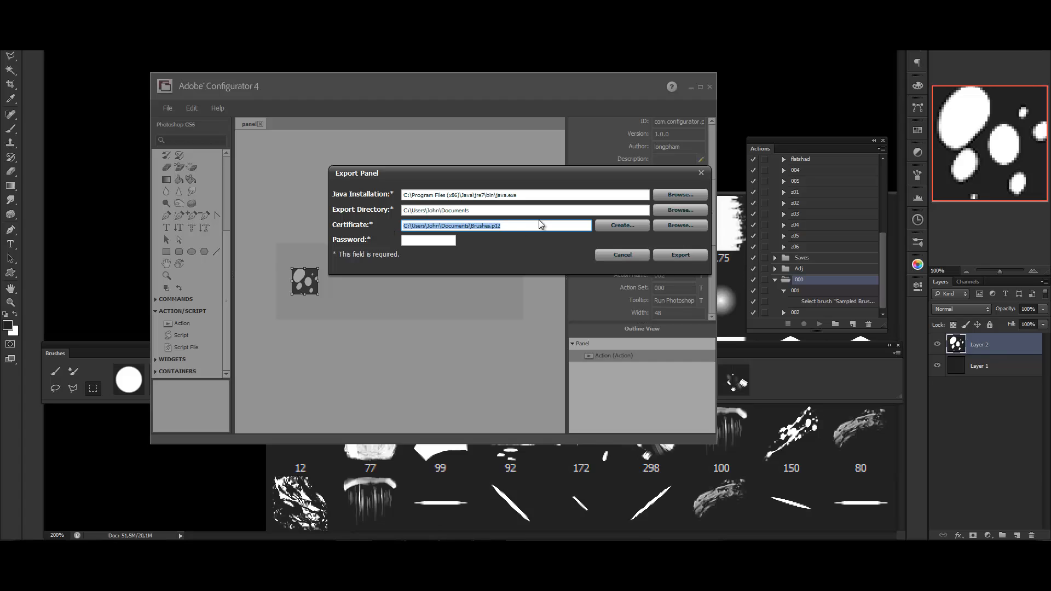
{"action": "left_click", "coordinate": [625, 226]}
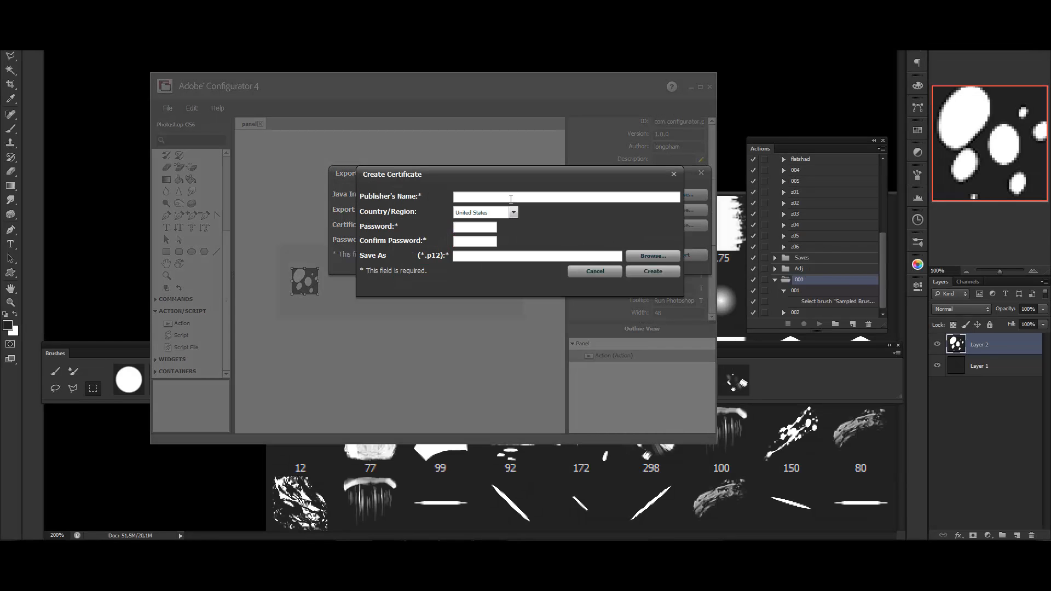
{"action": "left_click", "coordinate": [513, 212]}
{"action": "left_click", "coordinate": [513, 216]}
{"action": "left_click", "coordinate": [610, 271]}
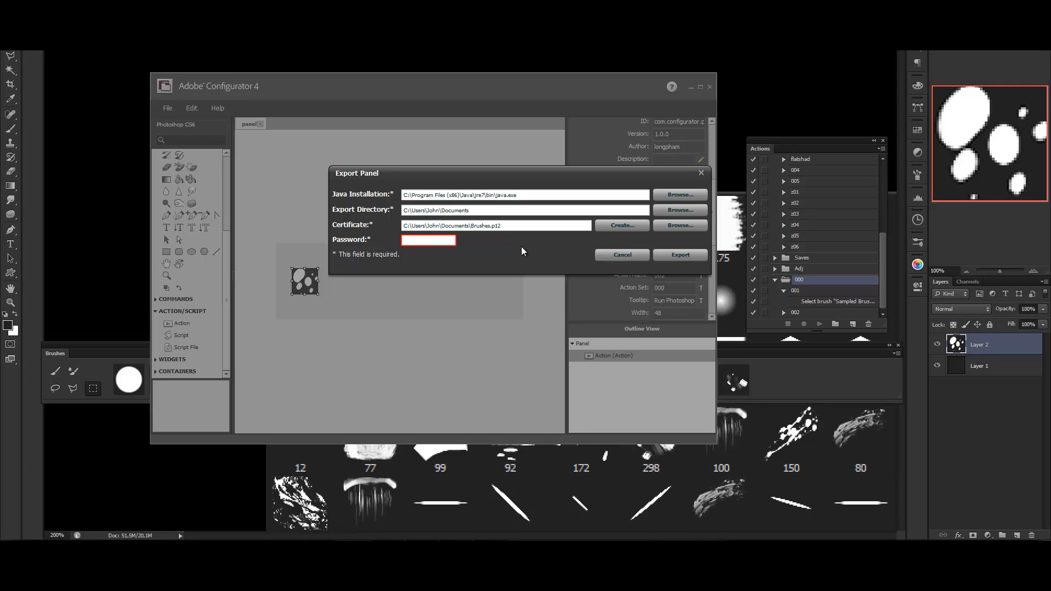
Start a new certificate for the export, enter the publisher's name, and set the country/region to France.
{"action": "left_click", "coordinate": [619, 230]}
{"action": "left_click", "coordinate": [517, 197]}
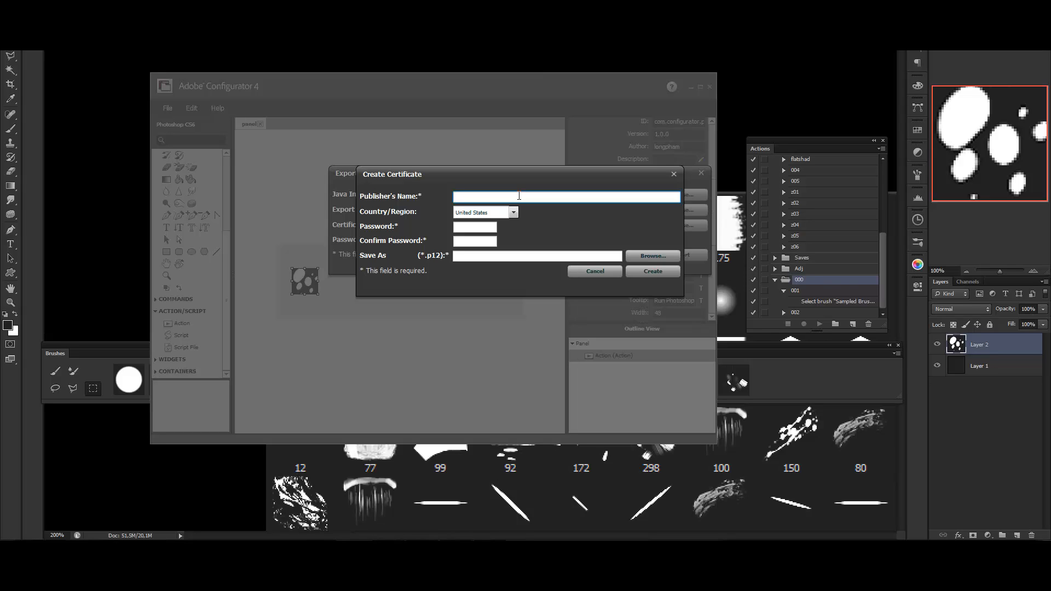
{"action": "type", "text": "LongPham"}
{"action": "left_click", "coordinate": [513, 212]}
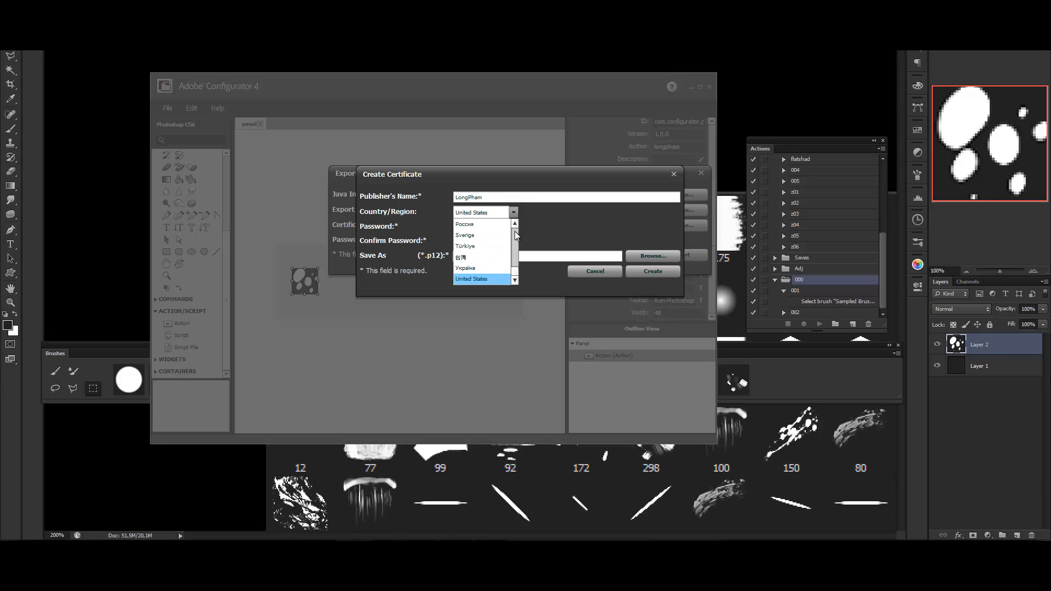
{"action": "left_click", "coordinate": [517, 258]}
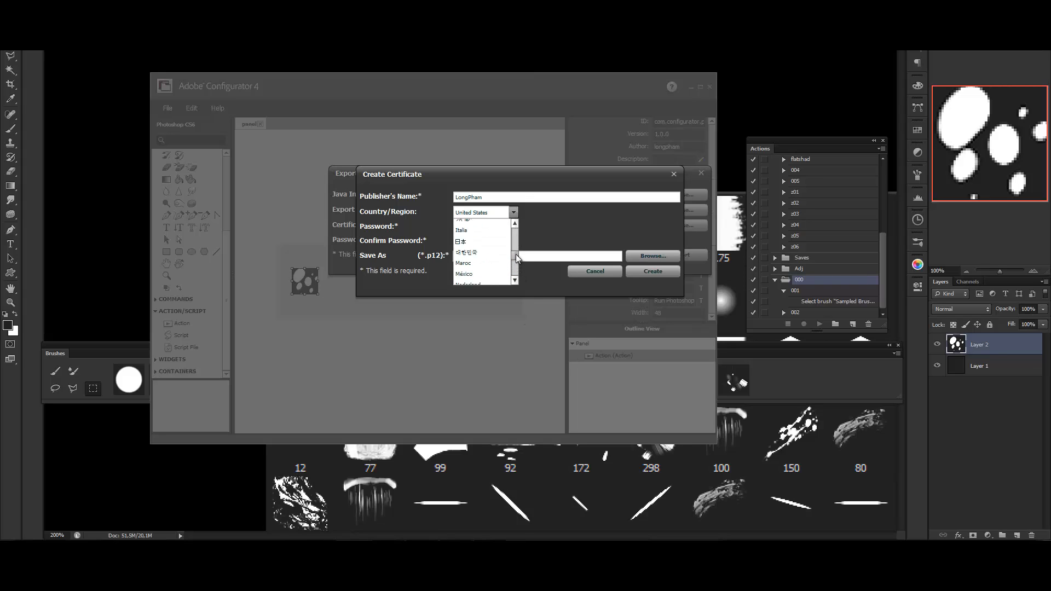
{"action": "left_click", "coordinate": [514, 245]}
{"action": "left_click", "coordinate": [514, 244]}
{"action": "left_click", "coordinate": [466, 257]}
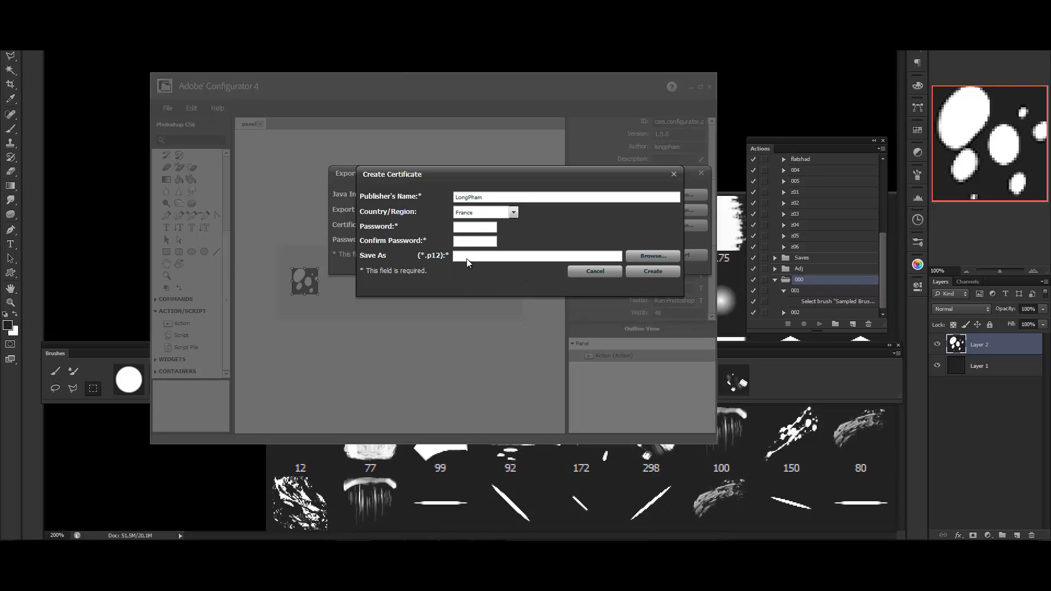
Enter the certificate password and repeat it in the confirmation field.
{"action": "left_click", "coordinate": [473, 227]}
{"action": "type", "text": "*******"}
{"action": "key", "text": "ctrl+a"}
{"action": "key", "text": "BackSpace"}
{"action": "type", "text": "***********"}
{"action": "left_click", "coordinate": [480, 243]}
{"action": "type", "text": "***********"}
Create the certificate as panel.p12 in the 14_07_Video folder and enter the certificate password for the panel export.
{"action": "left_click", "coordinate": [643, 256]}
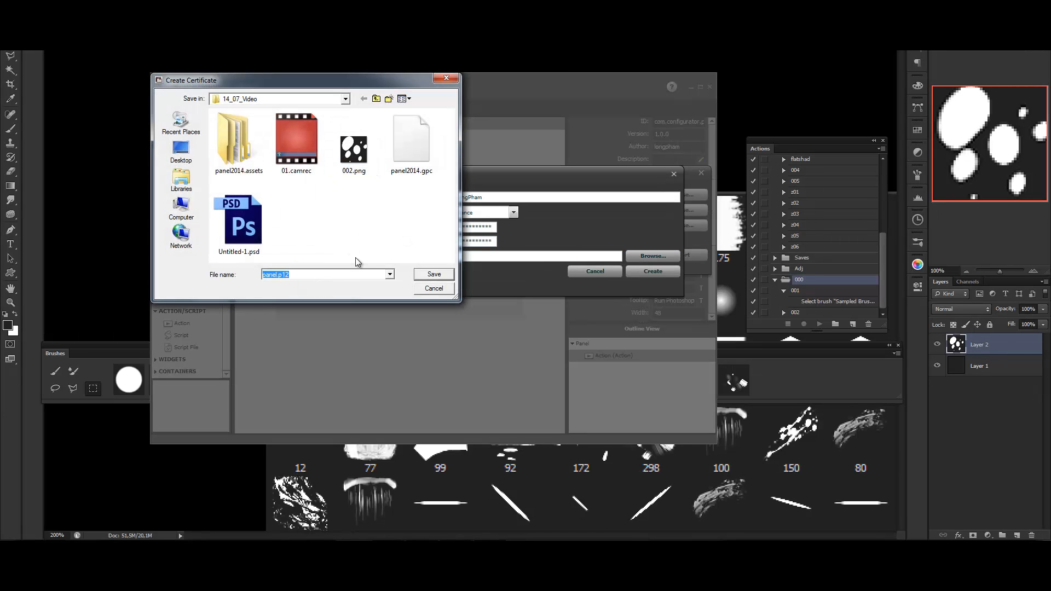
{"action": "left_click", "coordinate": [434, 274]}
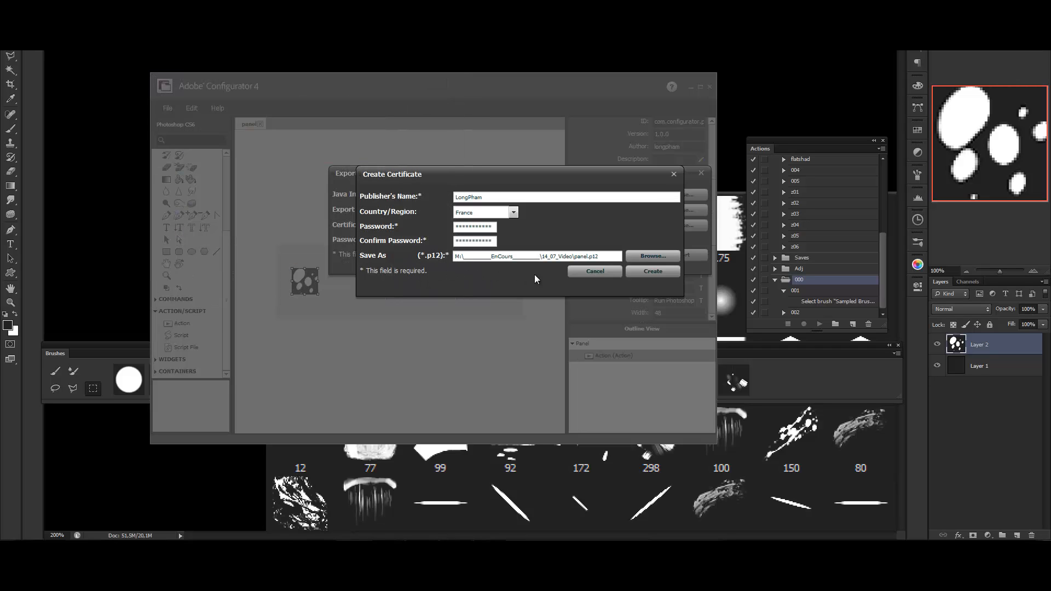
{"action": "left_click", "coordinate": [661, 273]}
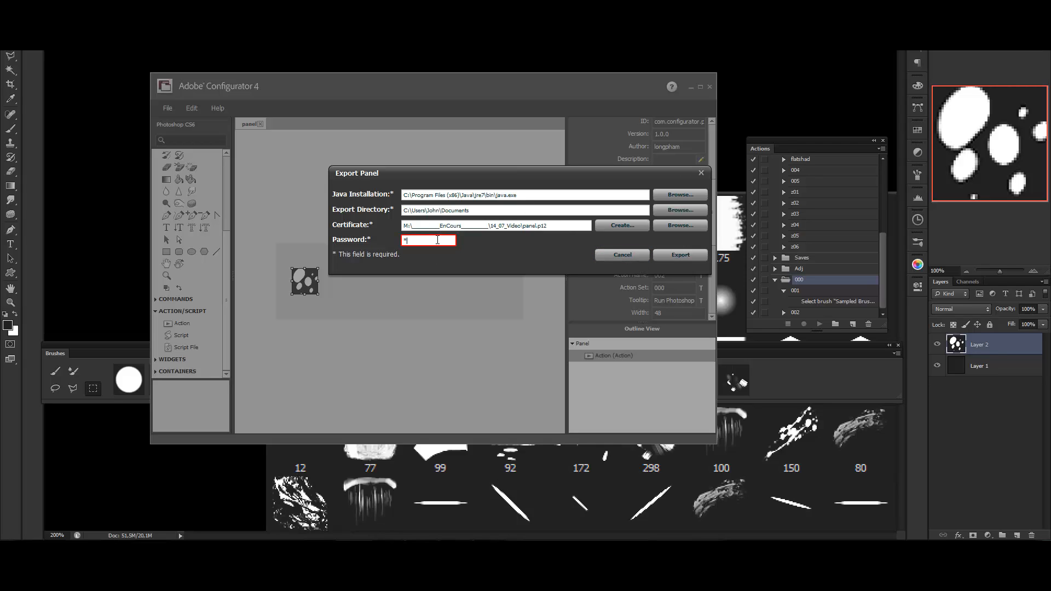
{"action": "type", "text": "***********"}
Set the export directory to the 14_07_Video folder on drive M, export the panel, and dismiss the message.
{"action": "left_click", "coordinate": [676, 213]}
{"action": "left_click", "coordinate": [454, 255]}
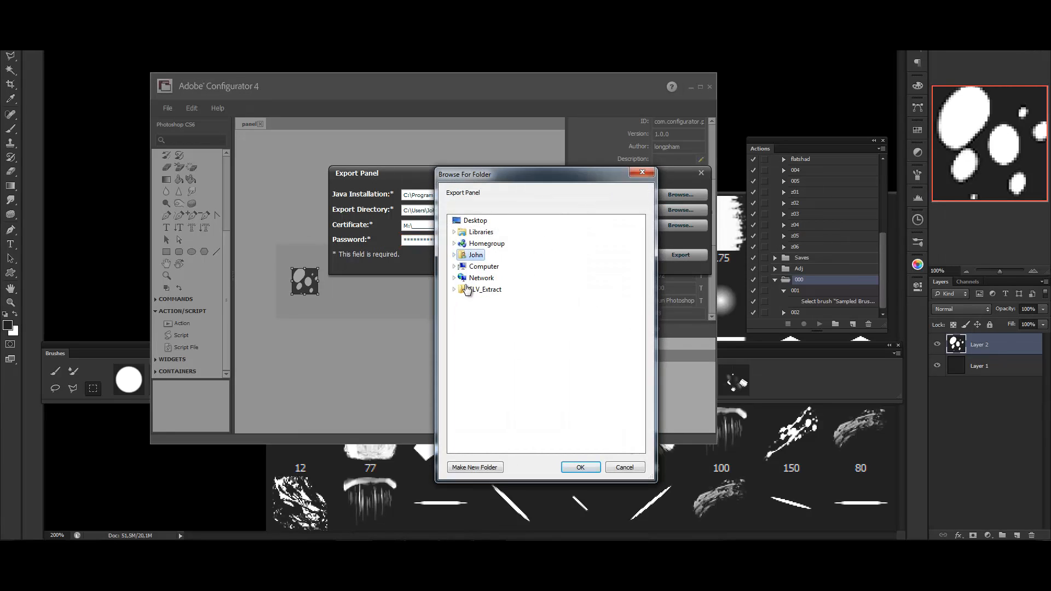
{"action": "left_click", "coordinate": [454, 267]}
{"action": "left_click", "coordinate": [454, 347]}
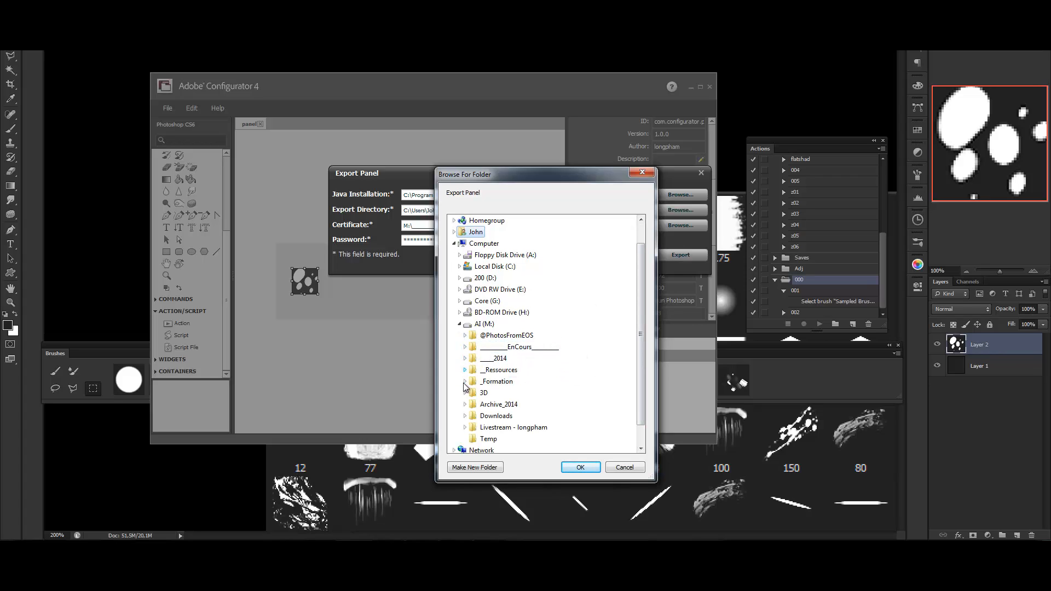
{"action": "left_click", "coordinate": [465, 347]}
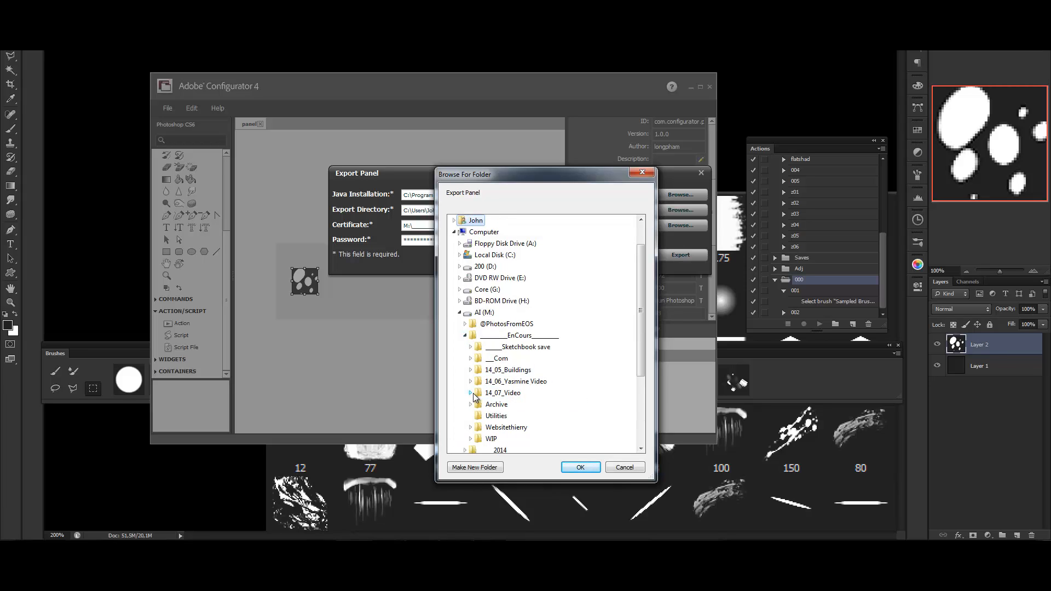
{"action": "left_click", "coordinate": [470, 392]}
{"action": "left_click", "coordinate": [476, 404]}
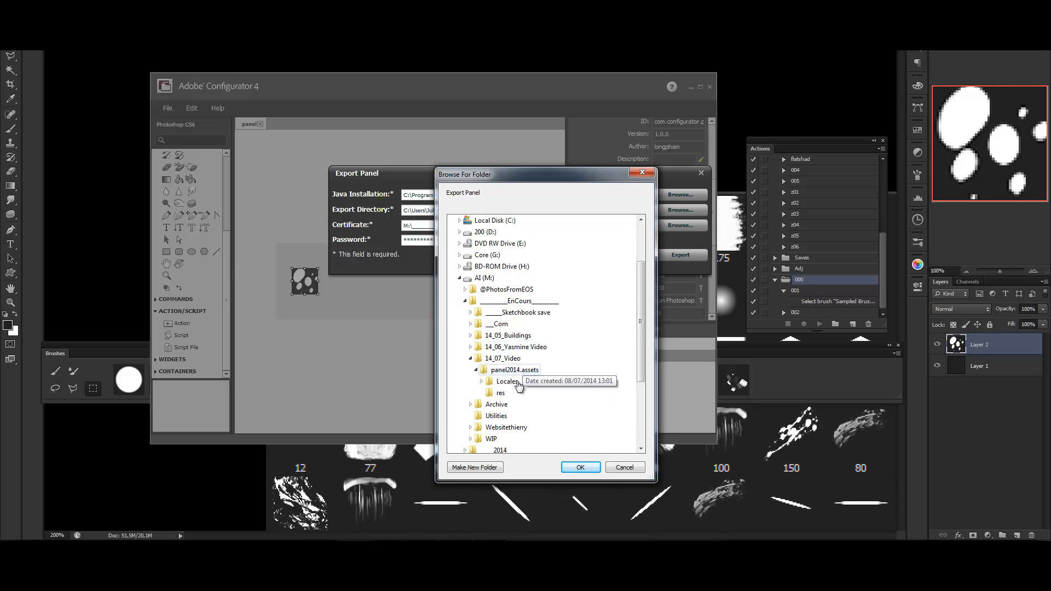
{"action": "left_click", "coordinate": [502, 358]}
{"action": "left_click", "coordinate": [580, 467]}
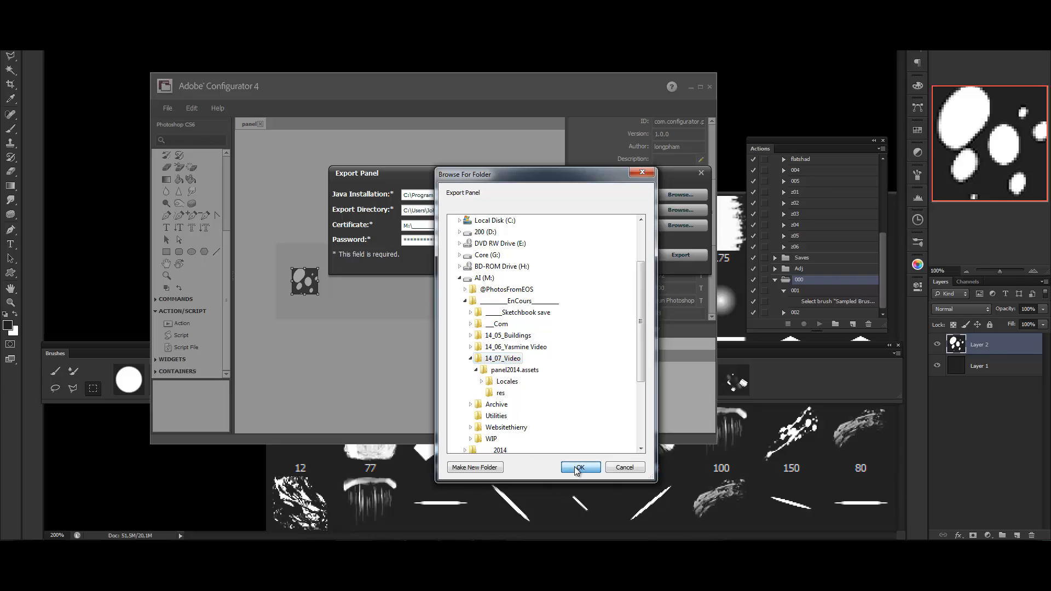
{"action": "left_click", "coordinate": [678, 255]}
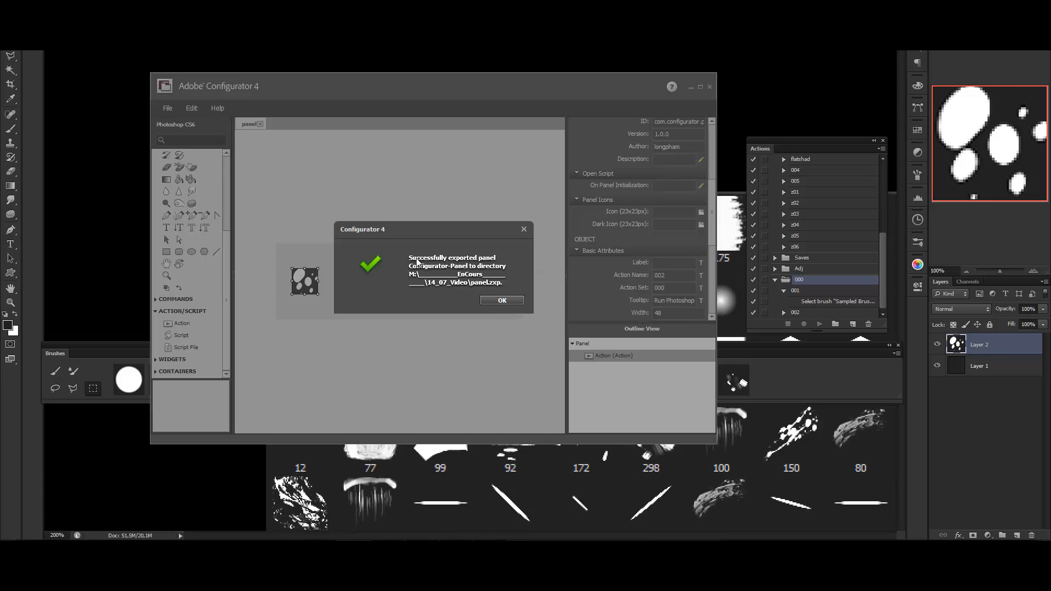
{"action": "left_click", "coordinate": [501, 301]}
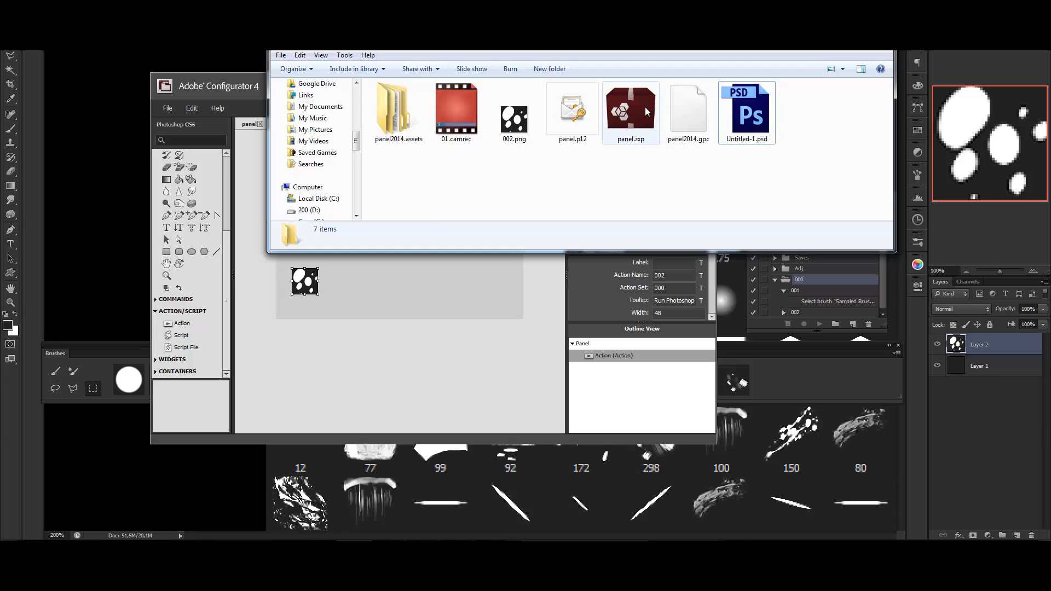
Install panel.zxp with Extension Manager, accepting the disclaimer and the unverified publisher, and close Extension Manager.
{"action": "left_click_drag", "start_coordinate": [645, 107], "coordinate": [760, 153]}
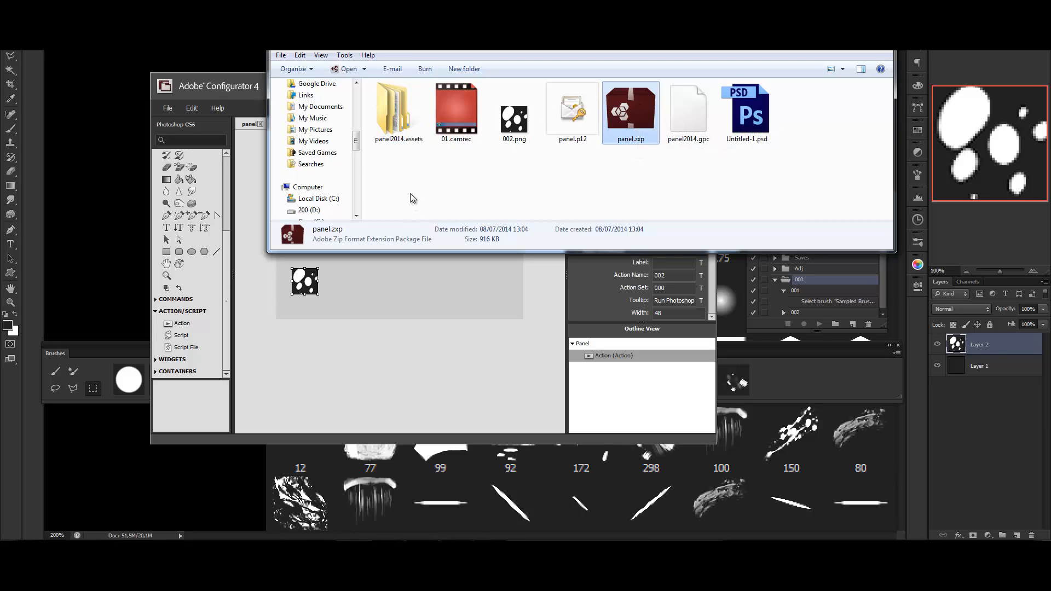
{"action": "double_click", "coordinate": [643, 119]}
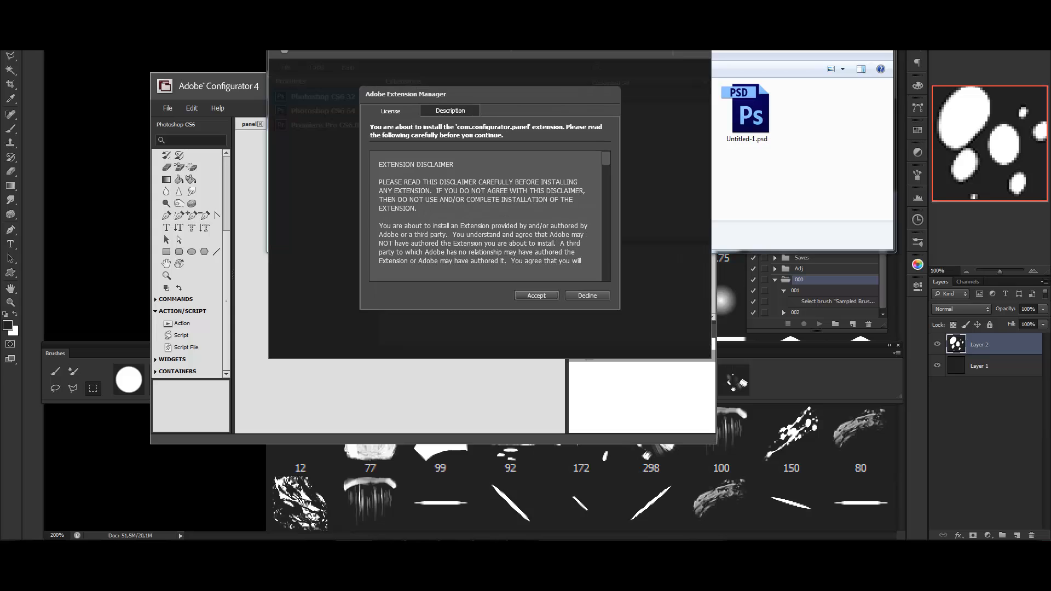
{"action": "left_click_drag", "start_coordinate": [555, 19], "coordinate": [516, 278]}
{"action": "left_click", "coordinate": [388, 80]}
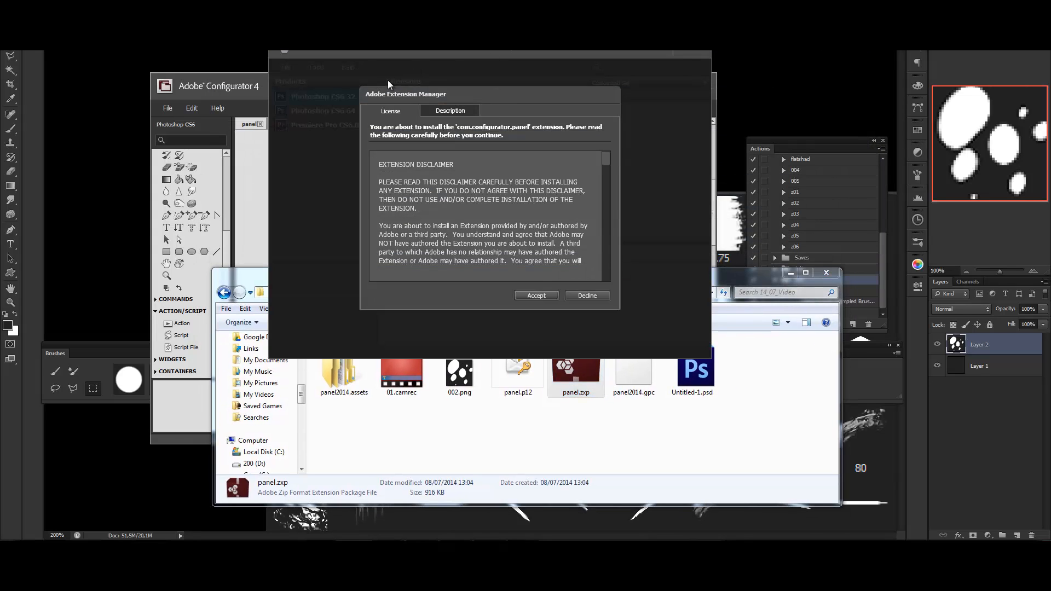
{"action": "left_click", "coordinate": [517, 295]}
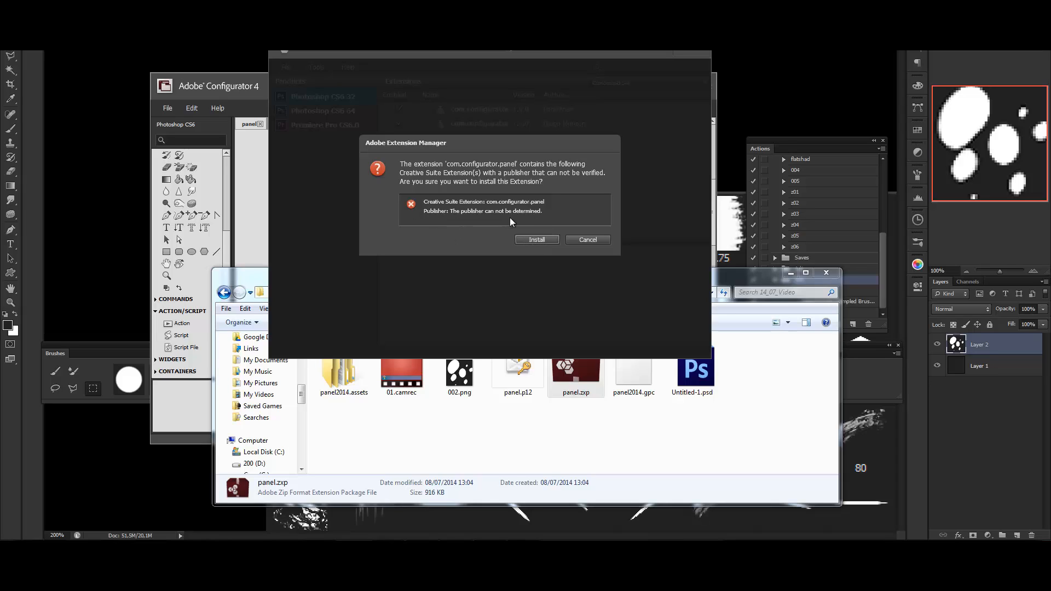
{"action": "left_click", "coordinate": [543, 242]}
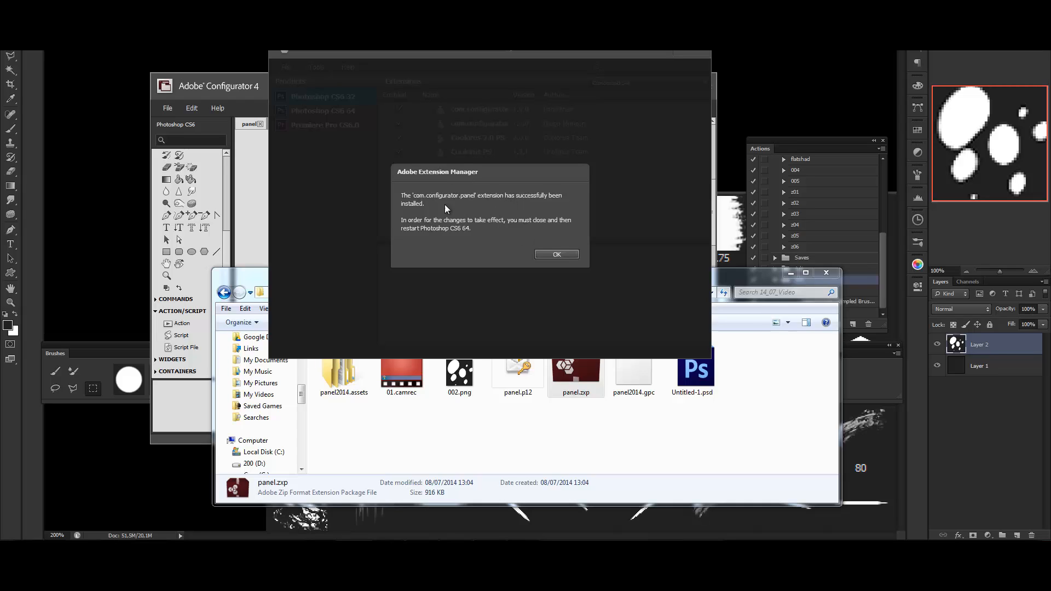
{"action": "left_click", "coordinate": [556, 255]}
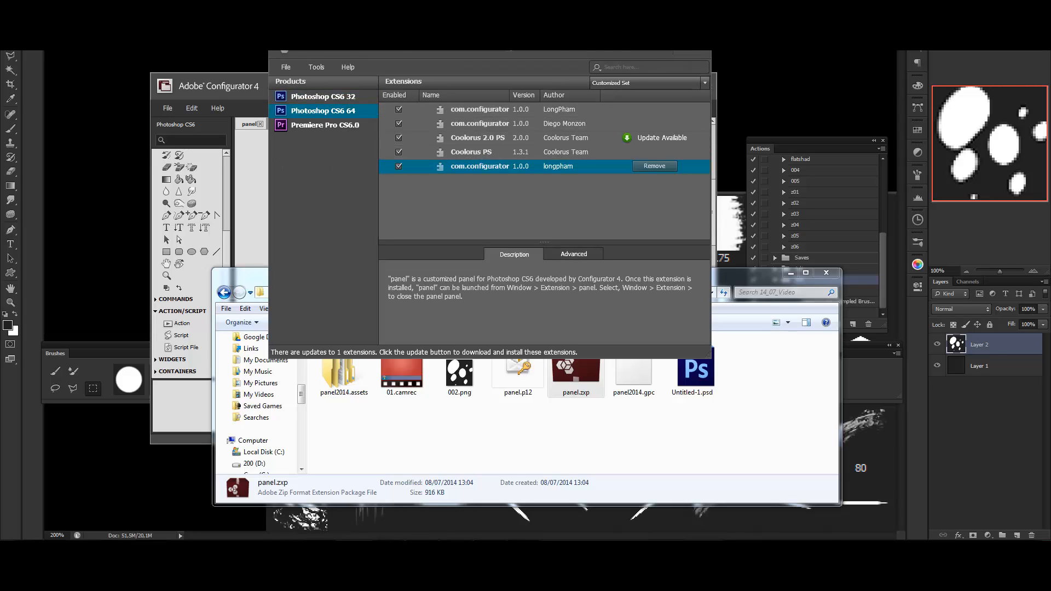
{"action": "left_click_drag", "start_coordinate": [642, 44], "coordinate": [641, 52]}
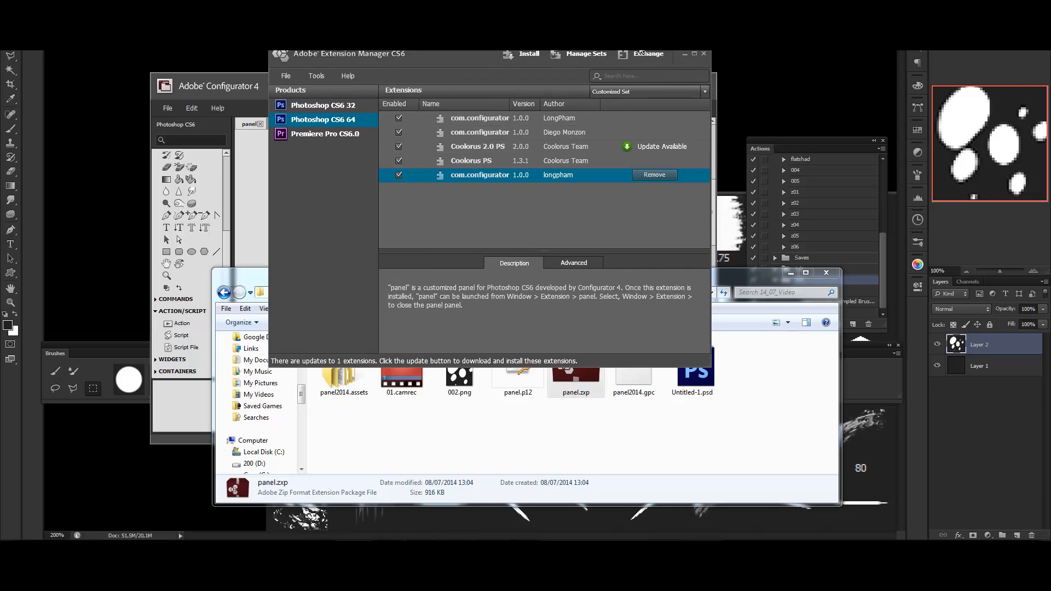
{"action": "left_click", "coordinate": [704, 53]}
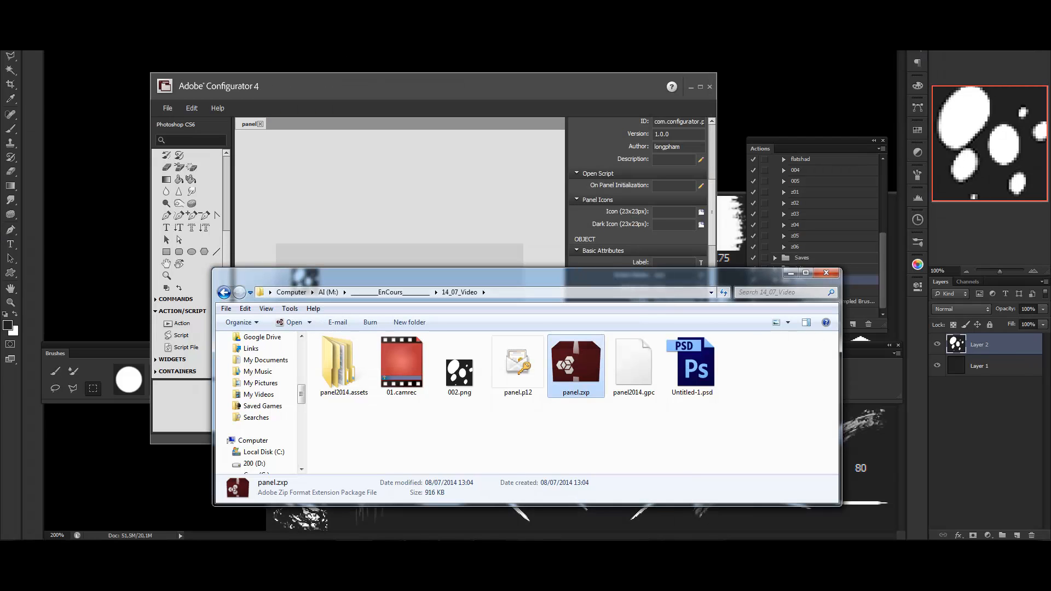
Switch to Photoshop and check its list of available extensions for the new panel.
{"action": "left_click", "coordinate": [224, 0]}
{"action": "mouse_move", "coordinate": [237, 0]}
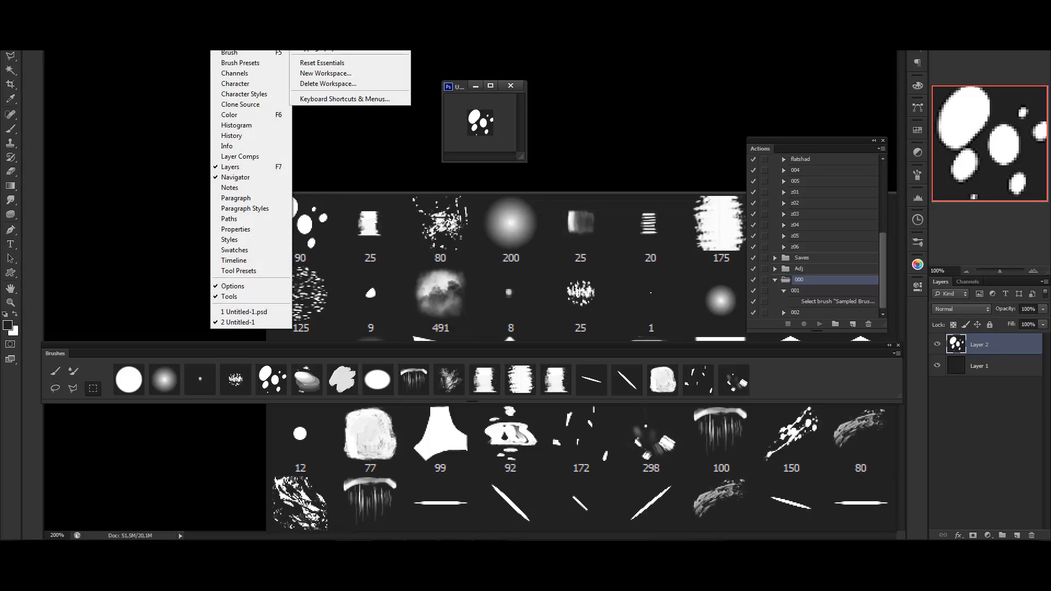
{"action": "mouse_move", "coordinate": [241, 42]}
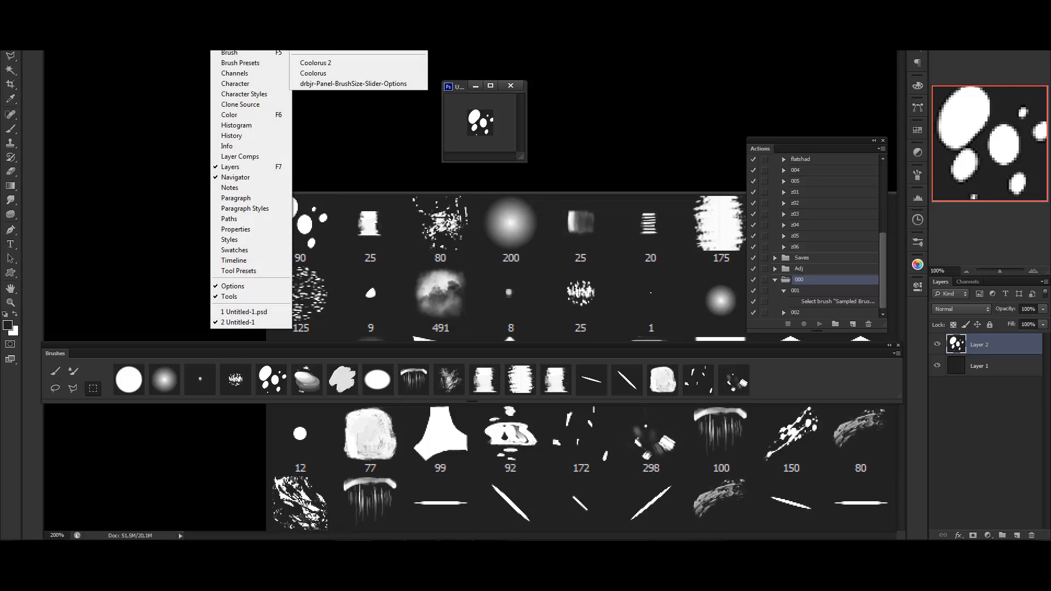
{"action": "left_click", "coordinate": [340, 83]}
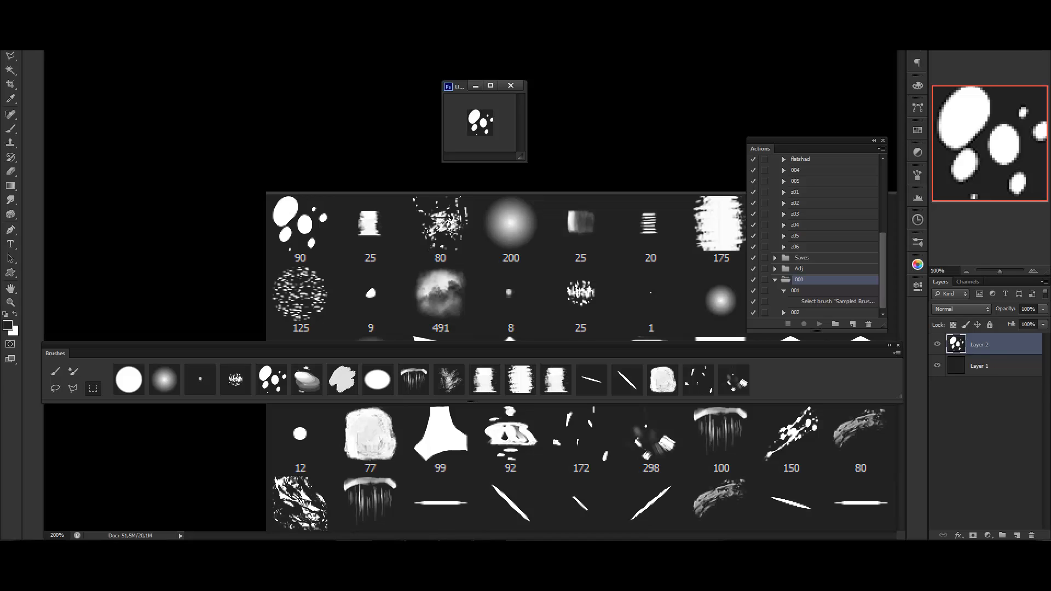
Save the brush overview document as Untitled-1.psd in the 14_07_Video folder, replacing the existing file, and quit Photoshop.
{"action": "key", "text": "ctrl+Tab"}
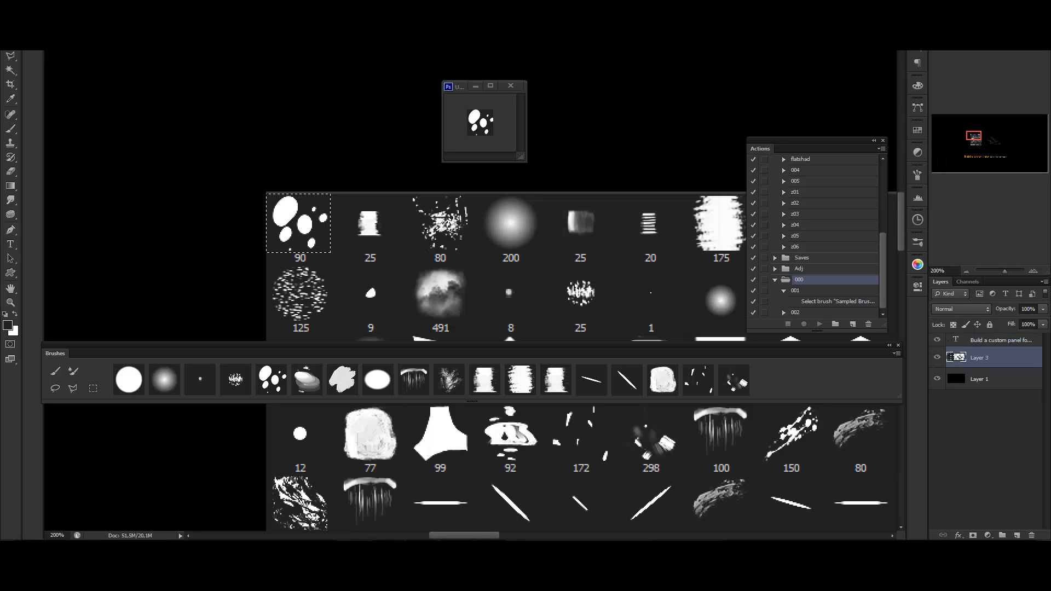
{"action": "key", "text": "ctrl+s"}
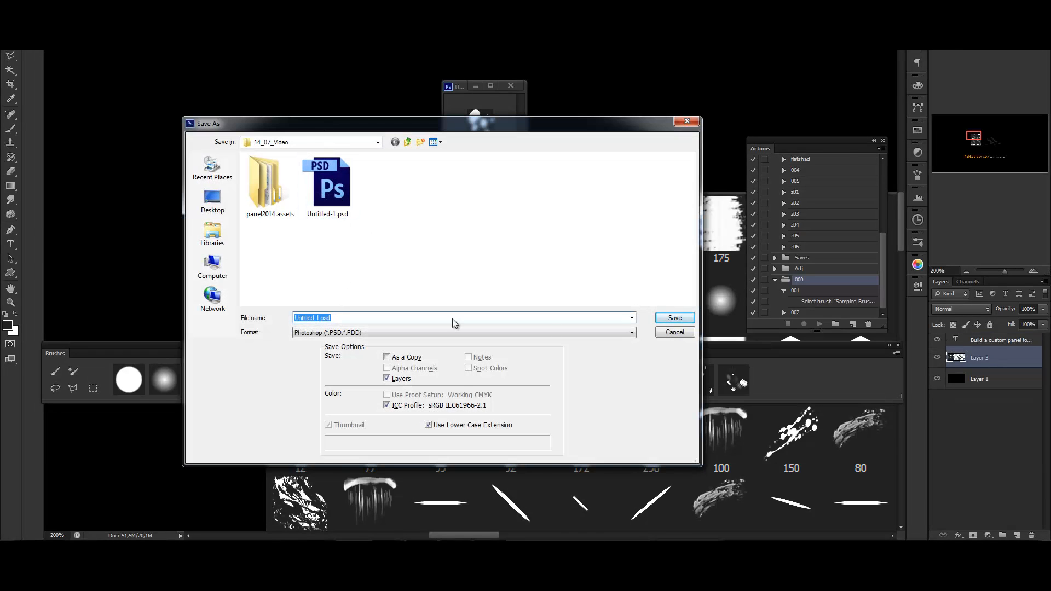
{"action": "left_click", "coordinate": [677, 321]}
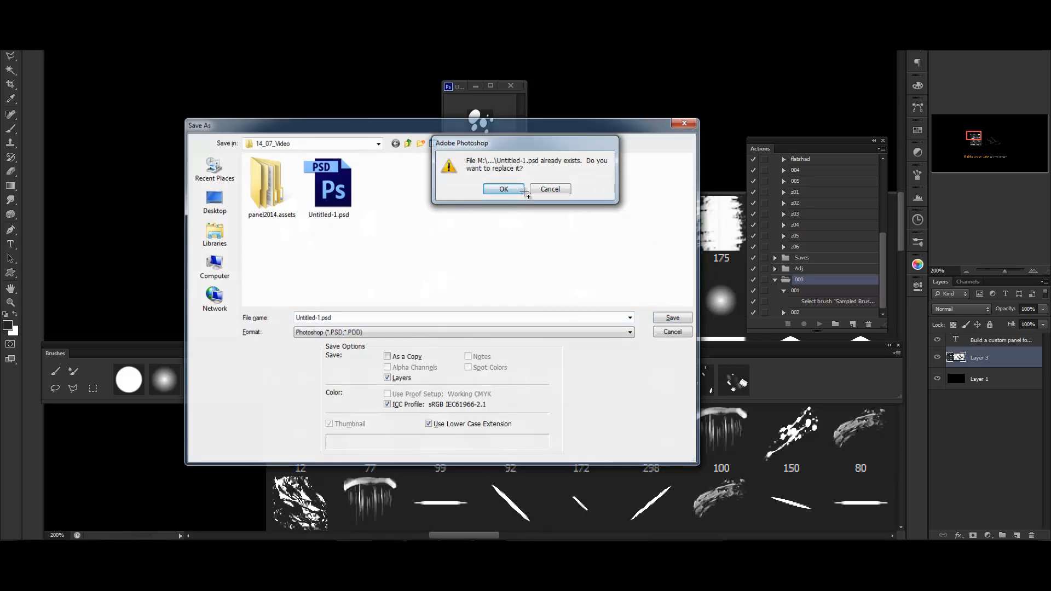
{"action": "left_click", "coordinate": [495, 193]}
{"action": "key", "text": "ctrl+q"}
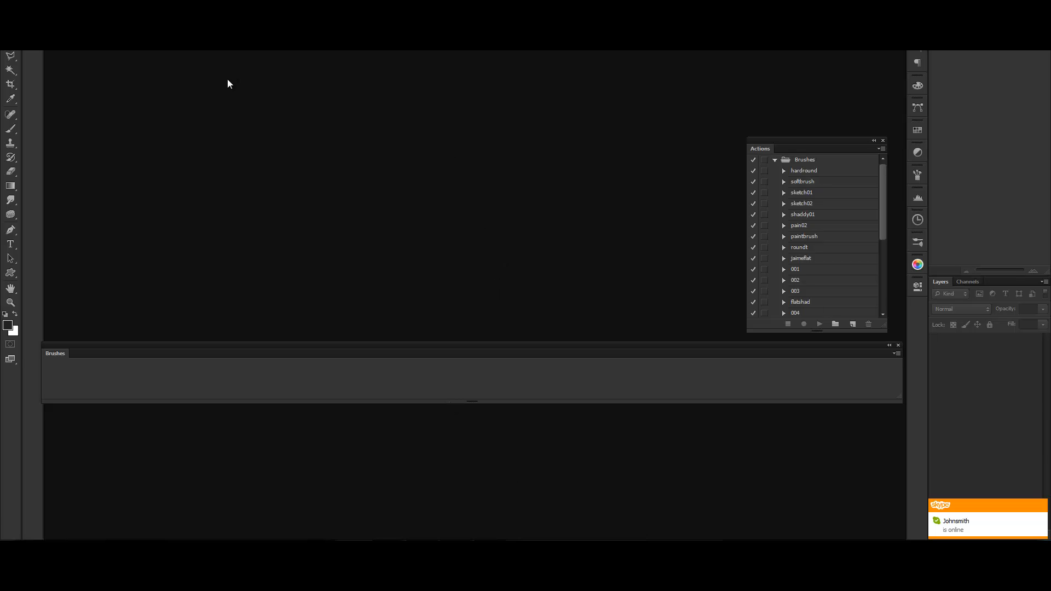
Move the Brushes panel lower in the workspace, open the extension named panel, and float it over the document area.
{"action": "mouse_move", "coordinate": [249, 350]}
{"action": "left_mouse_down"}
{"action": "mouse_move", "coordinate": [265, 387]}
{"action": "mouse_move", "coordinate": [257, 474]}
{"action": "left_mouse_up"}
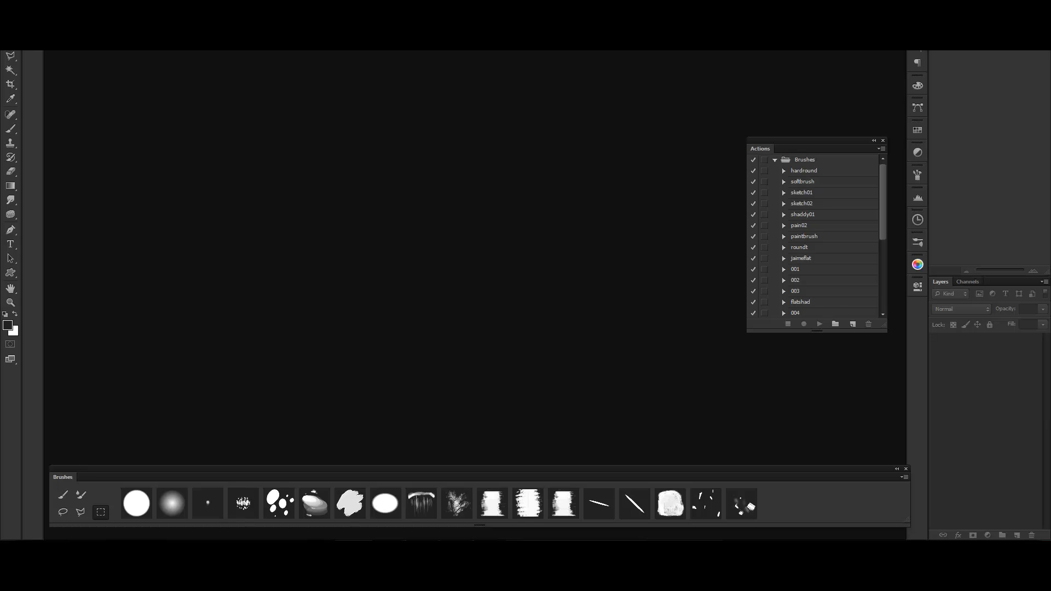
{"action": "left_click", "coordinate": [222, 1]}
{"action": "mouse_move", "coordinate": [241, 22]}
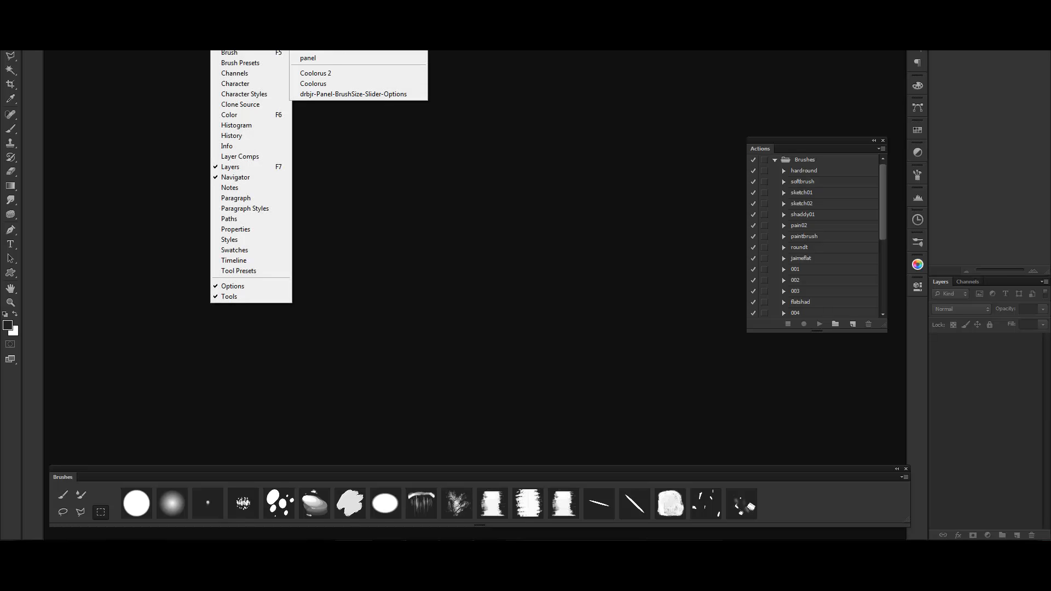
{"action": "left_click", "coordinate": [302, 57]}
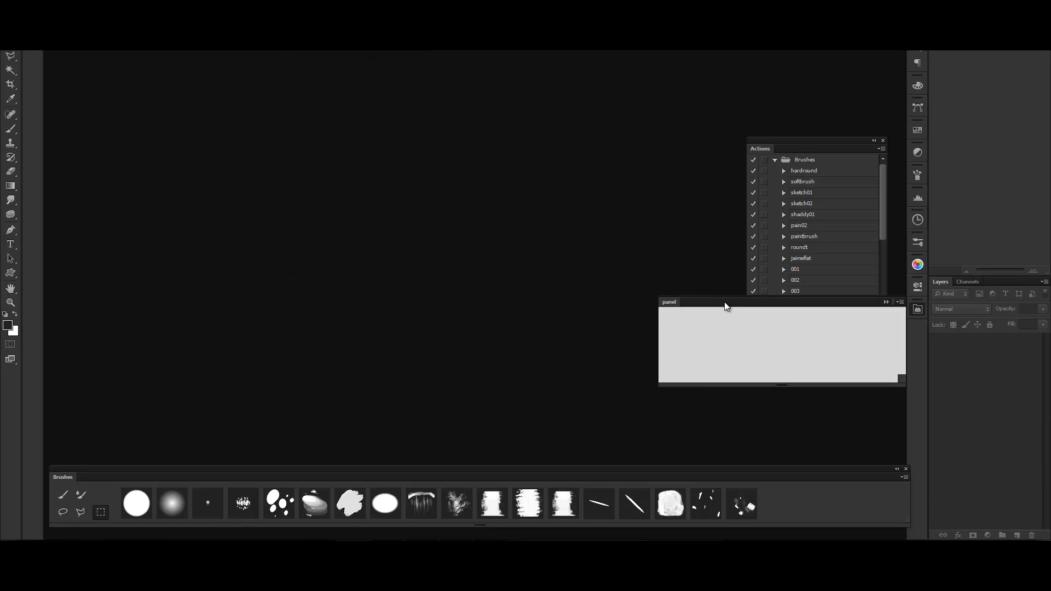
{"action": "left_click_drag", "start_coordinate": [724, 302], "coordinate": [415, 282]}
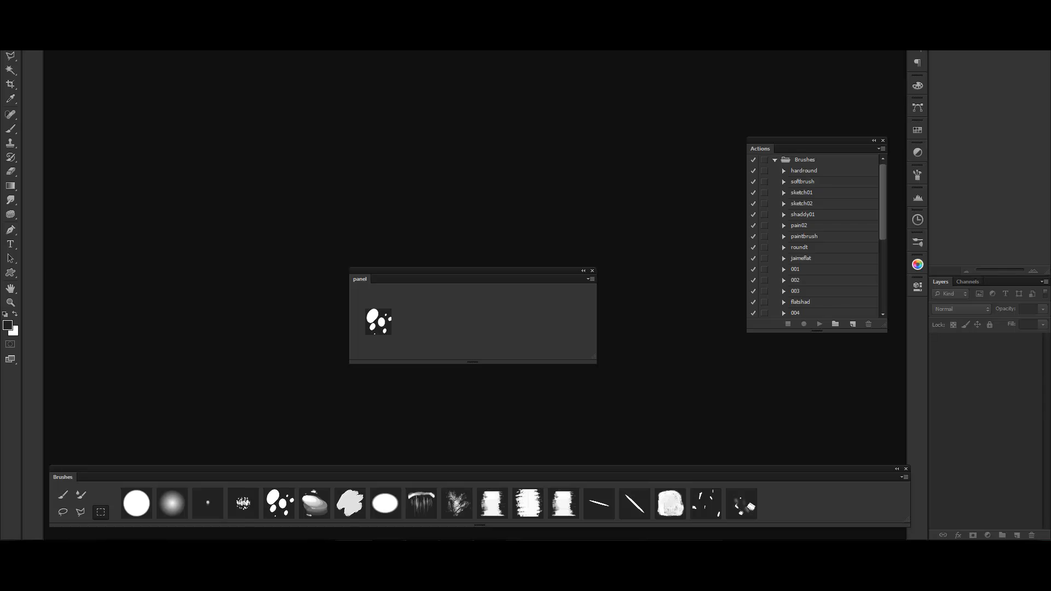
Create a new grayscale document from the Clipboard preset, enlarge its canvas with the Crop tool, and fill it with white for brush testing.
{"action": "key", "text": "alt+f"}
{"action": "key", "text": "n"}
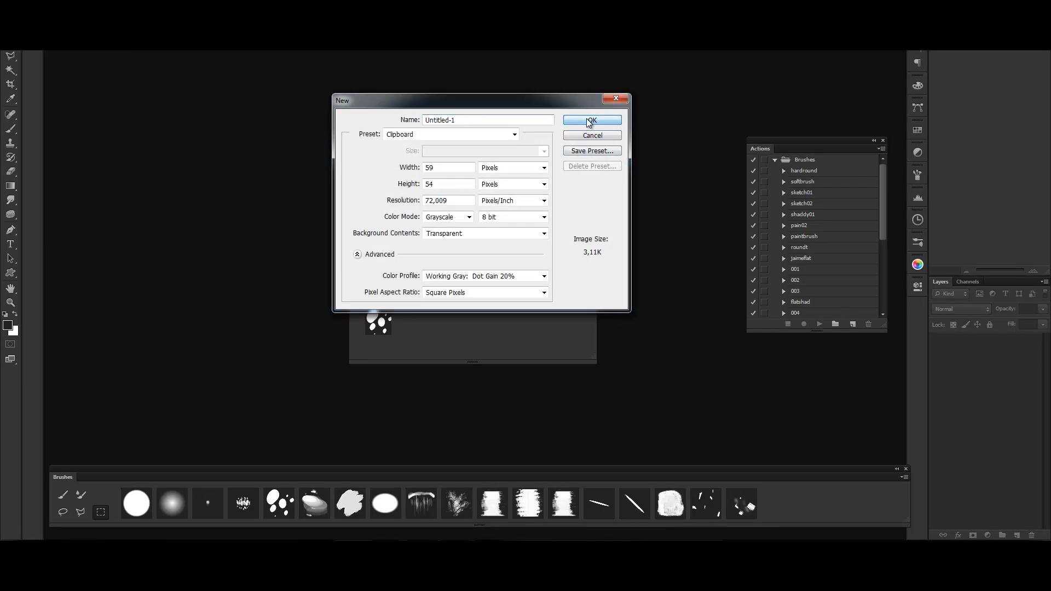
{"action": "left_click", "coordinate": [590, 122]}
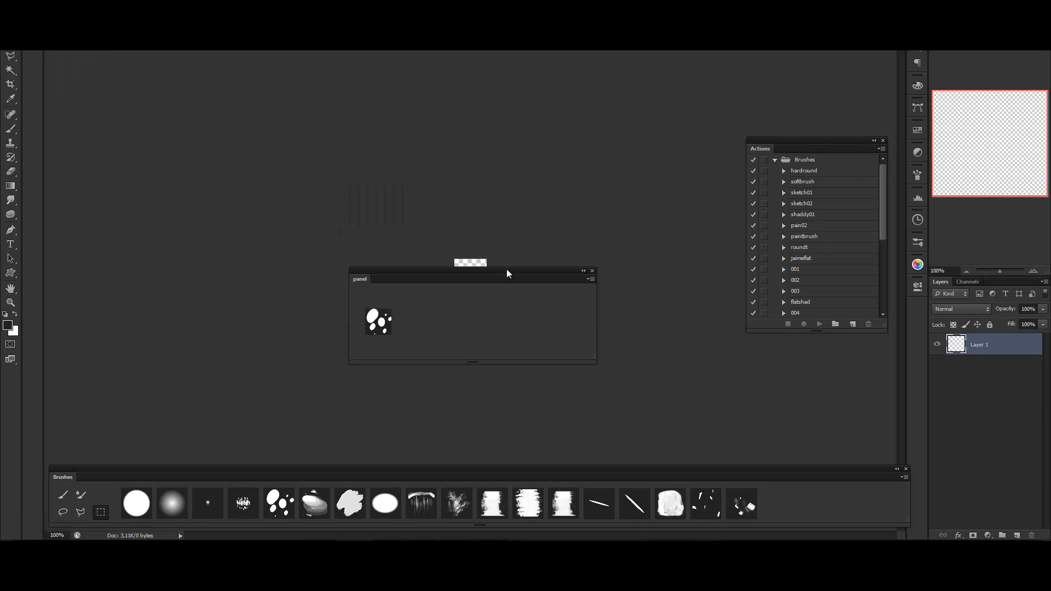
{"action": "key", "text": "c"}
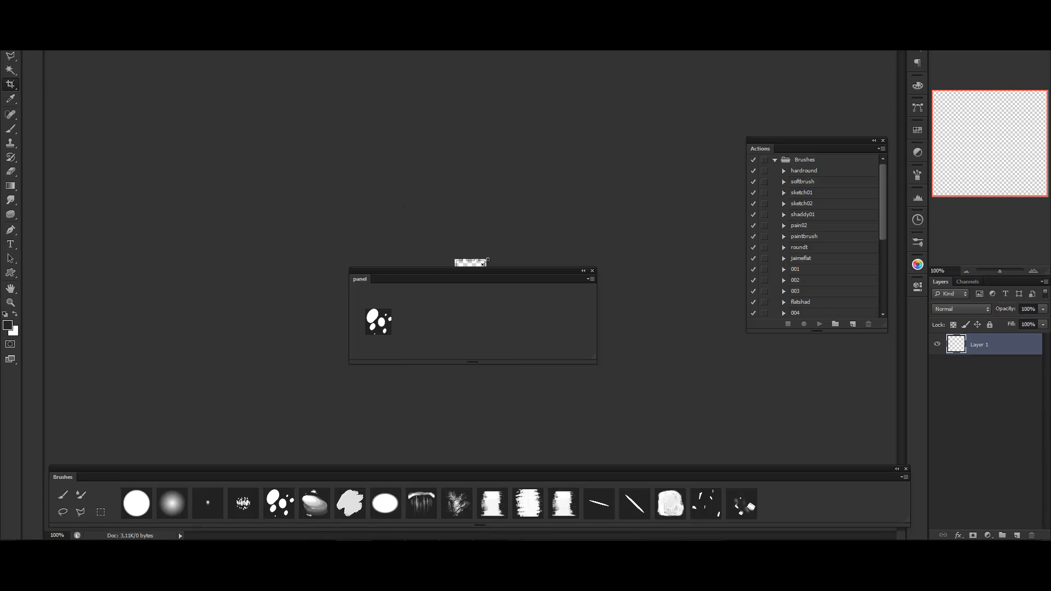
{"action": "left_click_drag", "start_coordinate": [485, 262], "coordinate": [711, 132]}
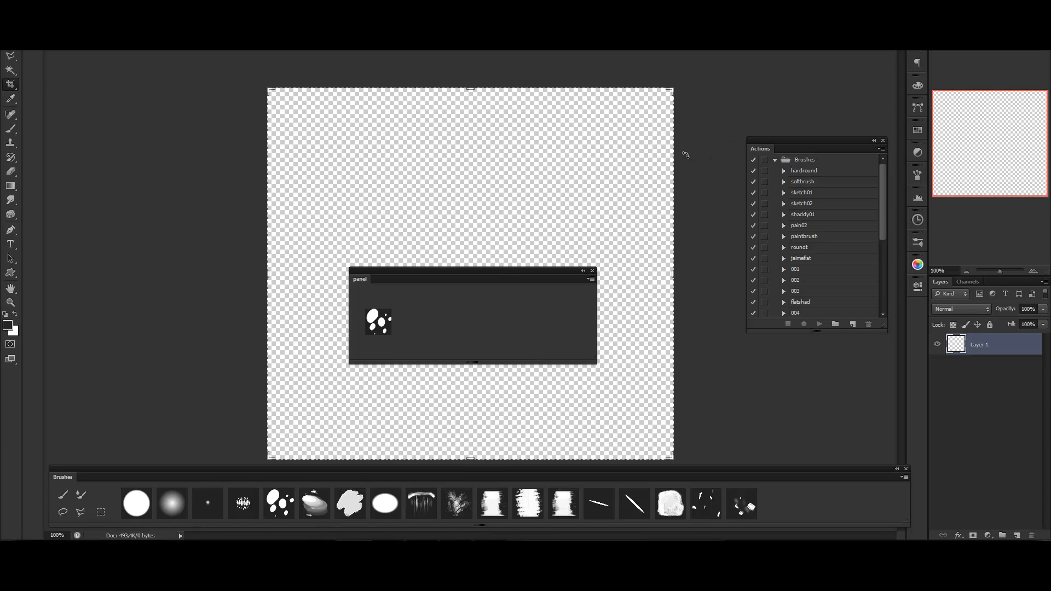
{"action": "key", "text": "Return"}
{"action": "key", "text": "b"}
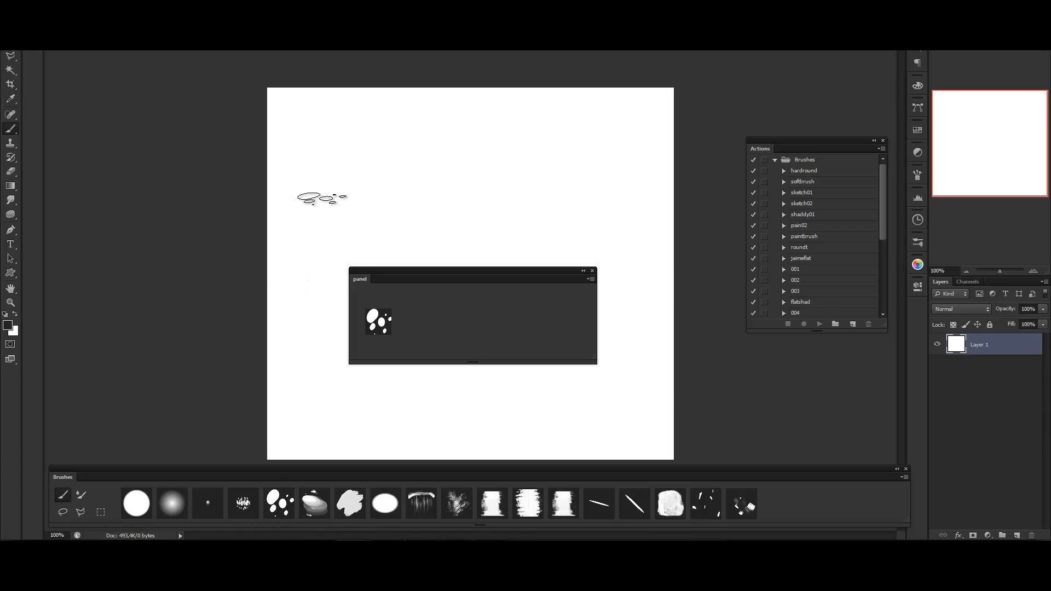
Move the custom panel off the canvas centre and paint test strokes, including several with the brush chosen from its spotted brush button.
{"action": "mouse_move", "coordinate": [416, 279]}
{"action": "left_mouse_down"}
{"action": "mouse_move", "coordinate": [529, 258]}
{"action": "mouse_move", "coordinate": [661, 205]}
{"action": "left_mouse_up"}
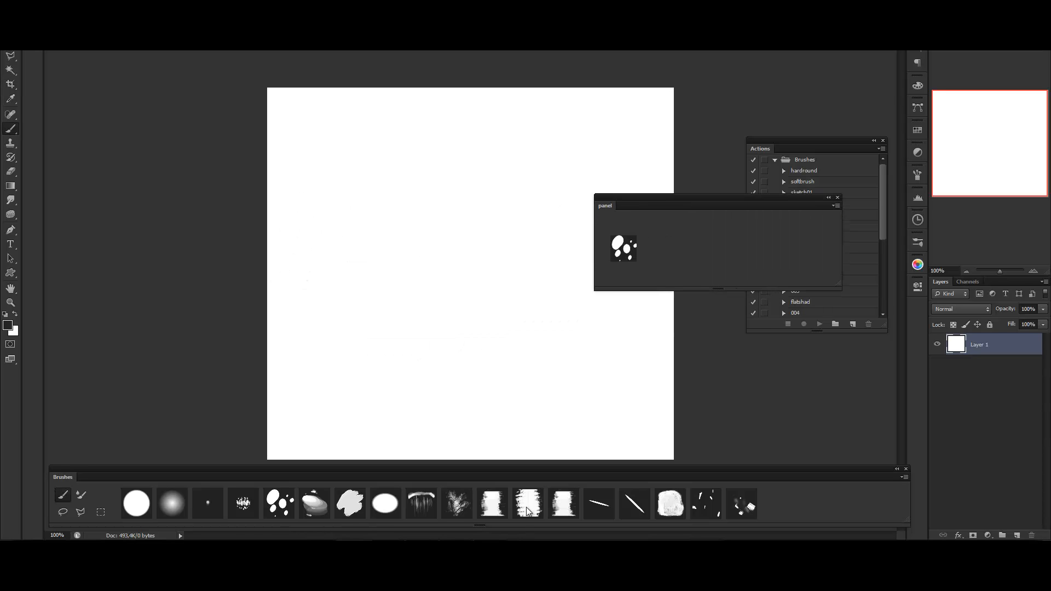
{"action": "left_click", "coordinate": [623, 248]}
{"action": "left_click_drag", "start_coordinate": [469, 309], "coordinate": [359, 245]}
{"action": "left_click", "coordinate": [630, 248]}
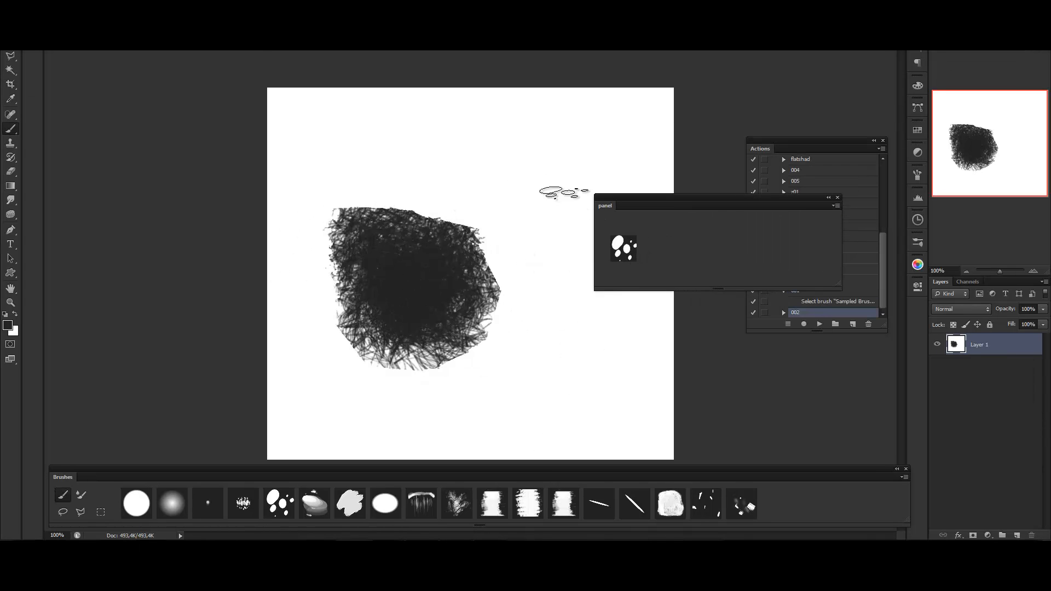
{"action": "mouse_move", "coordinate": [545, 178]}
{"action": "left_mouse_down"}
{"action": "mouse_move", "coordinate": [476, 189]}
{"action": "mouse_move", "coordinate": [564, 246]}
{"action": "left_mouse_up"}
{"action": "mouse_move", "coordinate": [534, 336]}
{"action": "left_mouse_down"}
{"action": "mouse_move", "coordinate": [599, 315]}
{"action": "mouse_move", "coordinate": [588, 376]}
{"action": "left_mouse_up"}
{"action": "left_click_drag", "start_coordinate": [517, 402], "coordinate": [446, 401]}
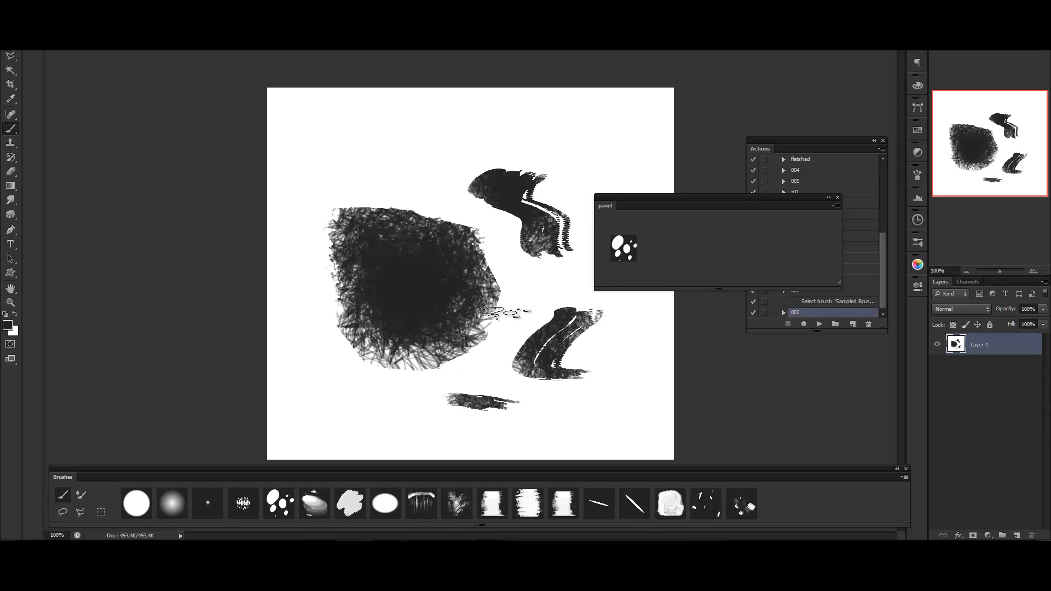
{"action": "left_click_drag", "start_coordinate": [484, 313], "coordinate": [529, 312]}
{"action": "left_click_drag", "start_coordinate": [746, 203], "coordinate": [642, 107]}
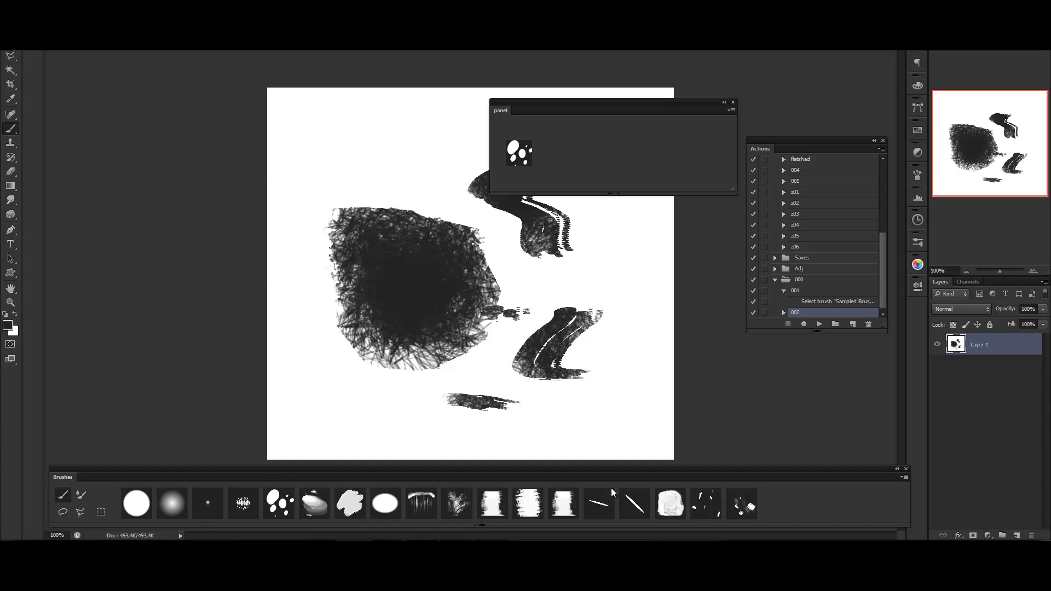
{"action": "left_click_drag", "start_coordinate": [603, 101], "coordinate": [596, 84]}
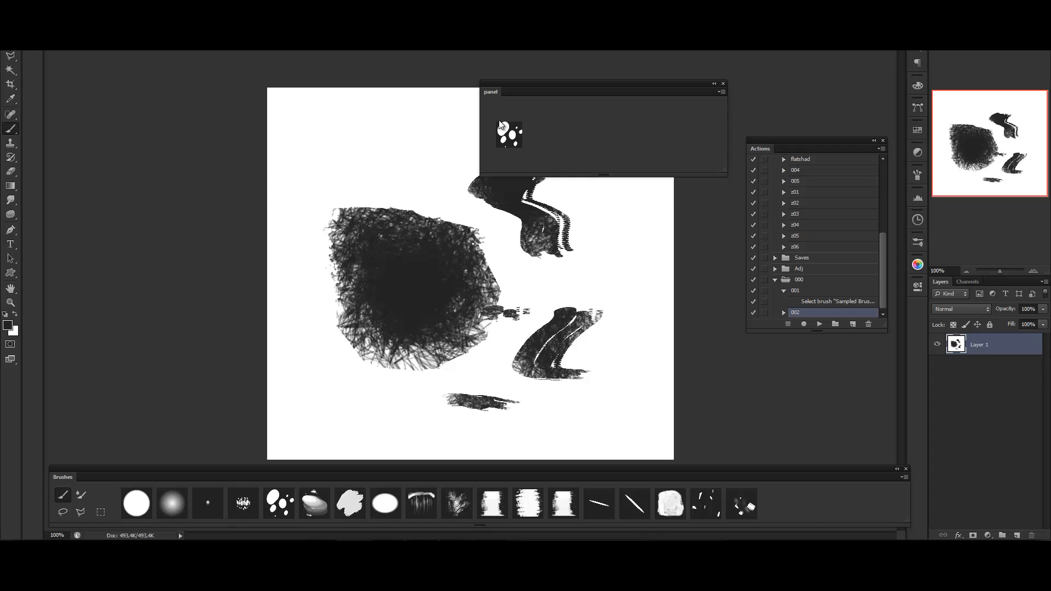
{"action": "mouse_move", "coordinate": [882, 251]}
{"action": "left_mouse_down"}
{"action": "mouse_move", "coordinate": [879, 180]}
{"action": "mouse_move", "coordinate": [883, 248]}
{"action": "left_mouse_up"}
{"action": "left_click_drag", "start_coordinate": [561, 85], "coordinate": [603, 59]}
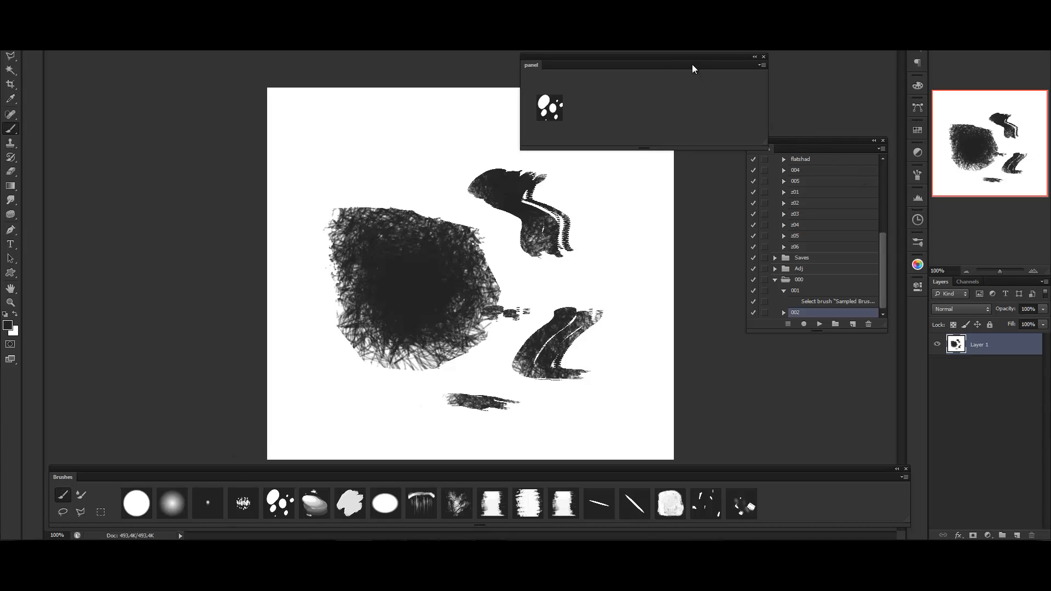
{"action": "left_click_drag", "start_coordinate": [692, 64], "coordinate": [669, 53]}
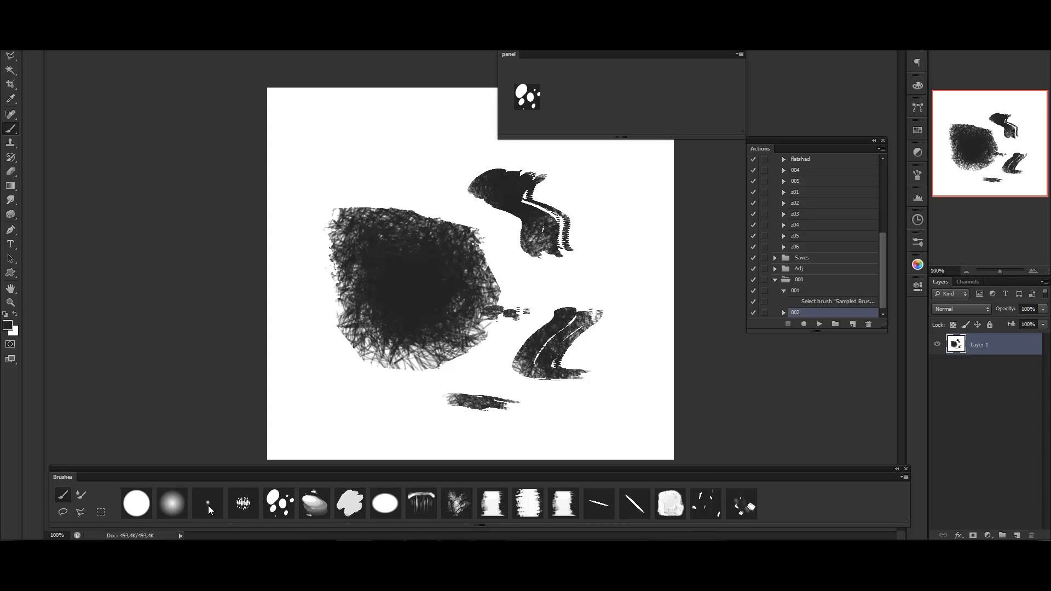
Move the custom panel aside and display the brush presets as a small list.
{"action": "mouse_move", "coordinate": [602, 54]}
{"action": "left_mouse_down"}
{"action": "mouse_move", "coordinate": [360, 145]}
{"action": "mouse_move", "coordinate": [271, 150]}
{"action": "left_mouse_up"}
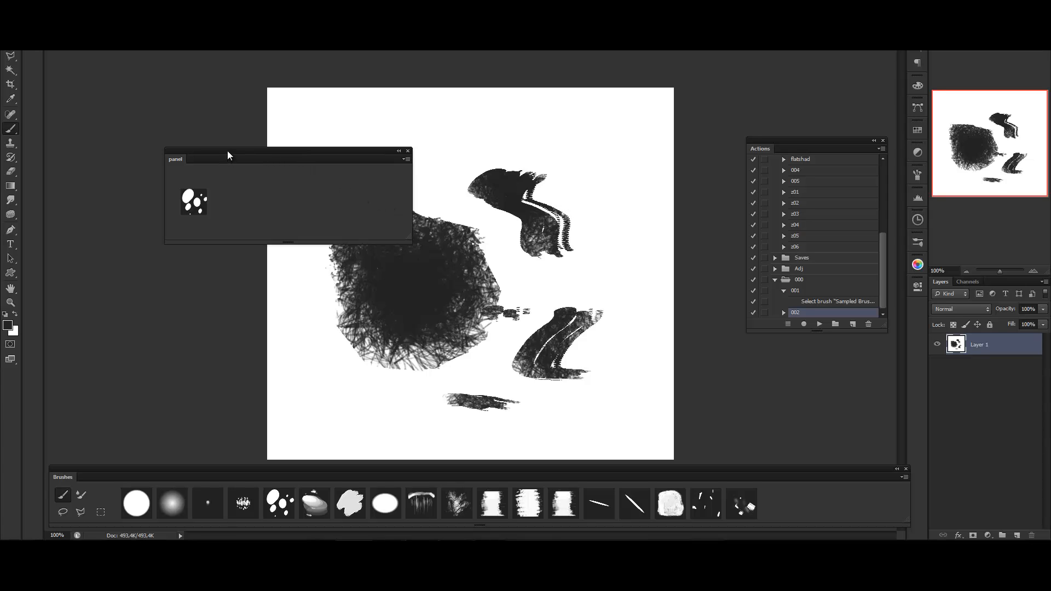
{"action": "right_click", "coordinate": [448, 135]}
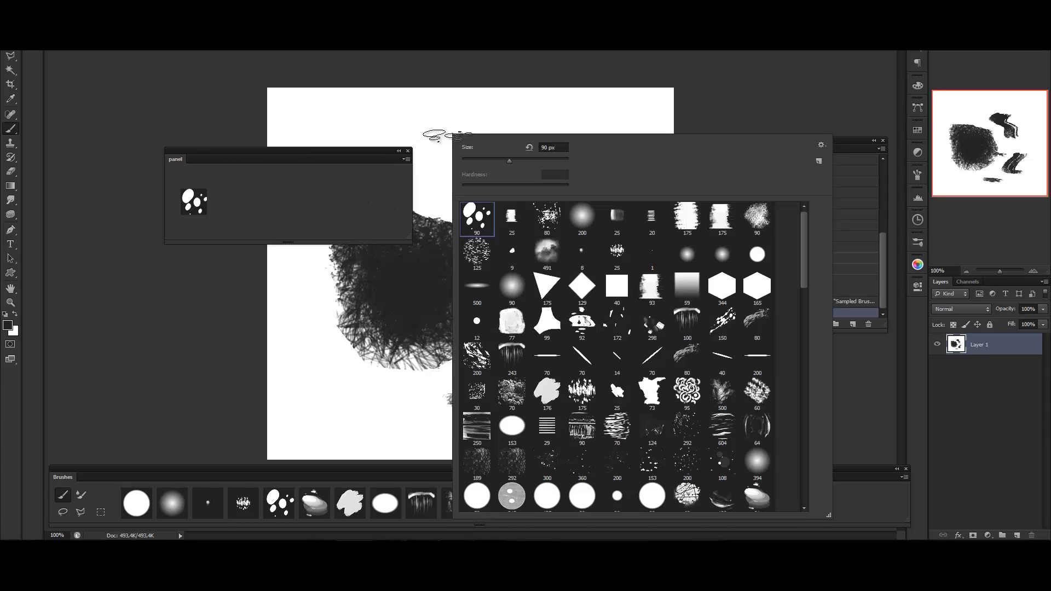
{"action": "left_click", "coordinate": [821, 145]}
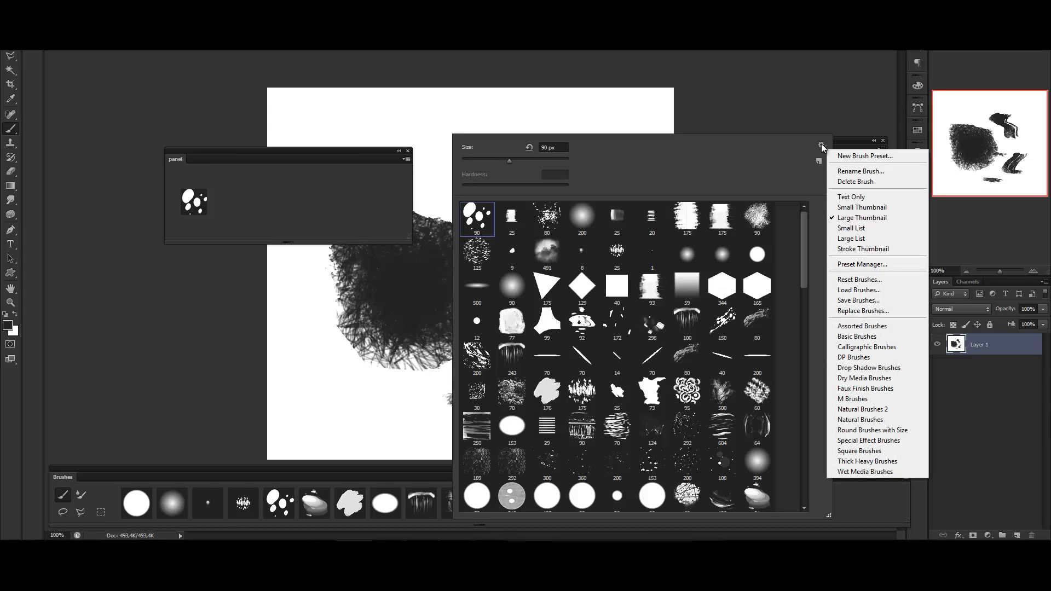
{"action": "left_click", "coordinate": [861, 229]}
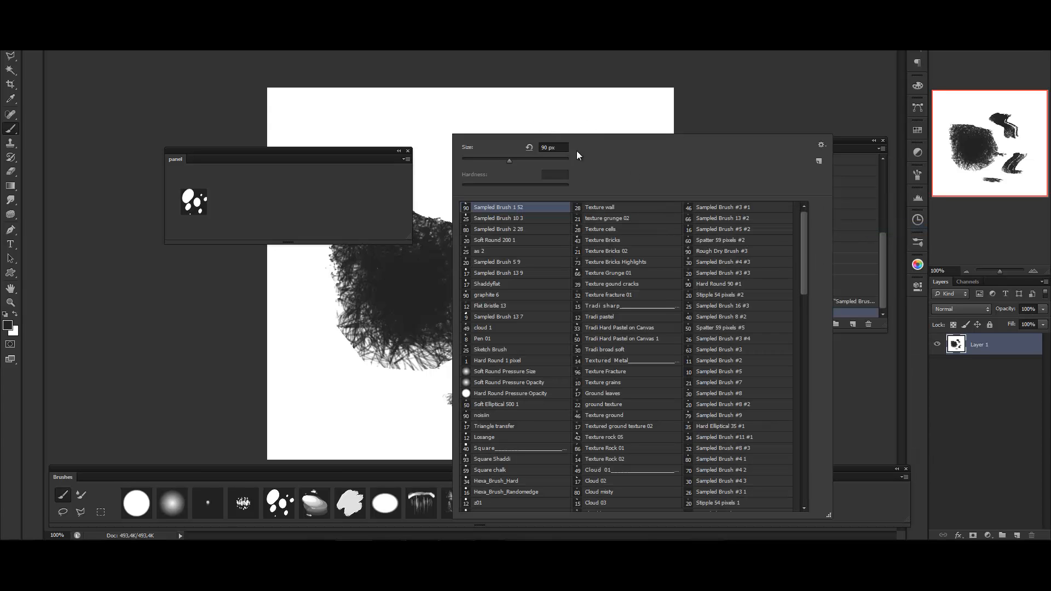
Move the Actions panel higher and widen it to show the full name of the selected brush command in action 001.
{"action": "left_click_drag", "start_coordinate": [839, 140], "coordinate": [831, 74]}
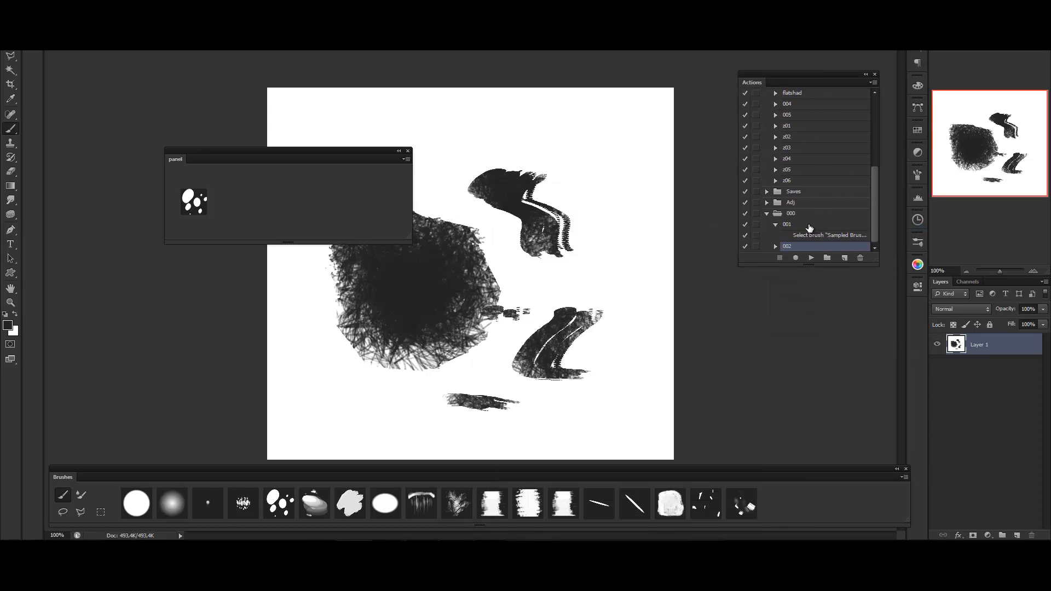
{"action": "left_click", "coordinate": [807, 236]}
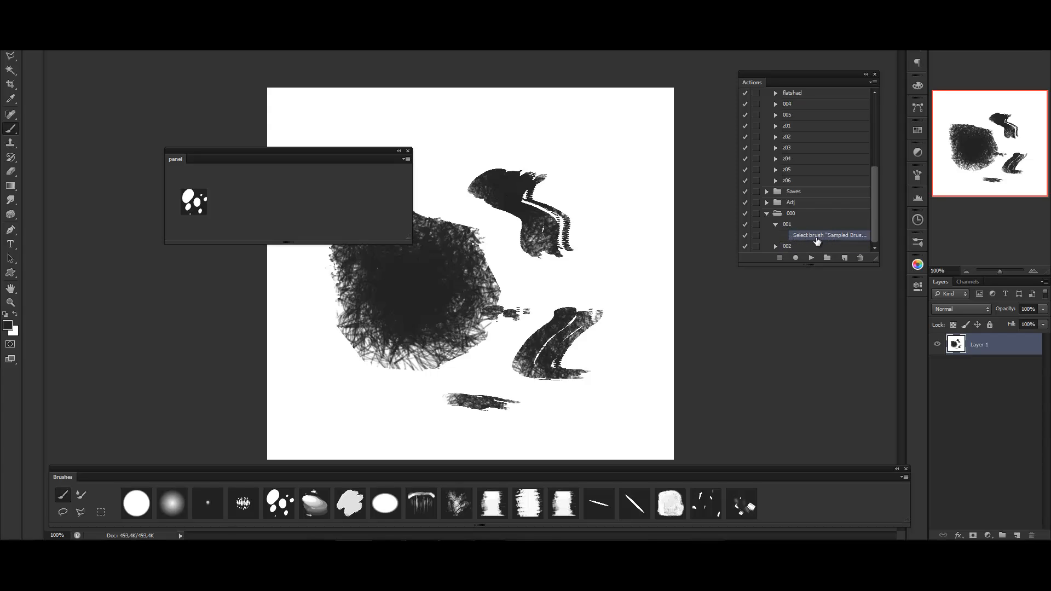
{"action": "left_click_drag", "start_coordinate": [876, 265], "coordinate": [932, 263]}
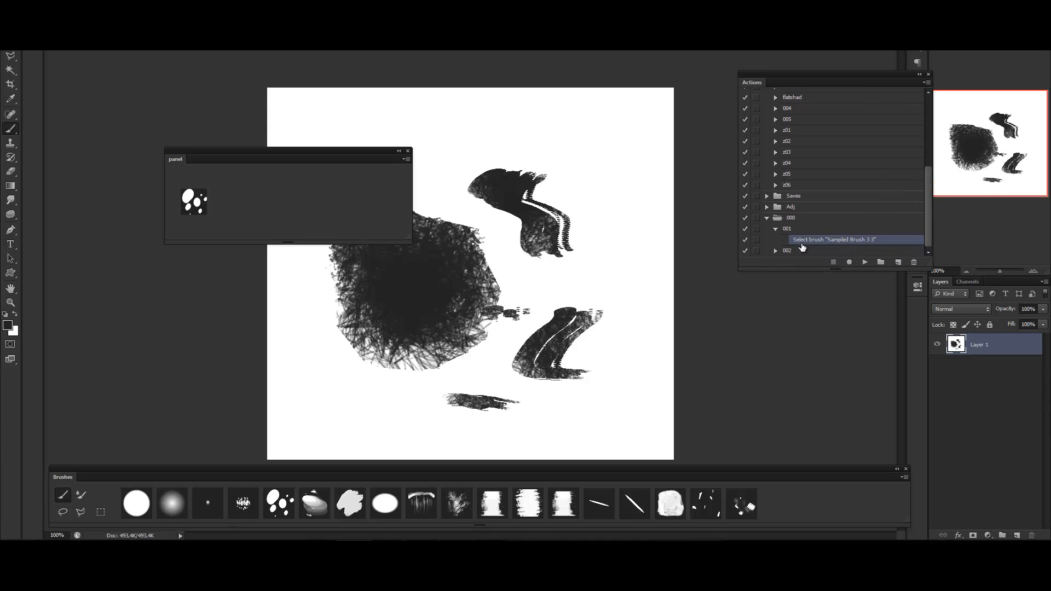
Examine the brush preset list for the brush name recorded in action 001's select command.
{"action": "right_click", "coordinate": [469, 133]}
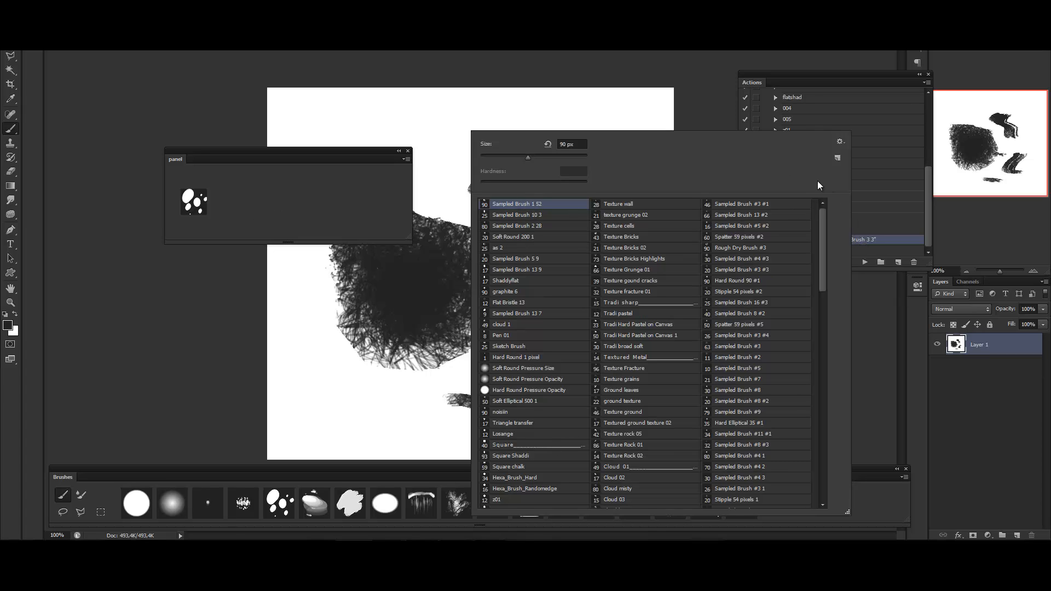
{"action": "left_click", "coordinate": [874, 241]}
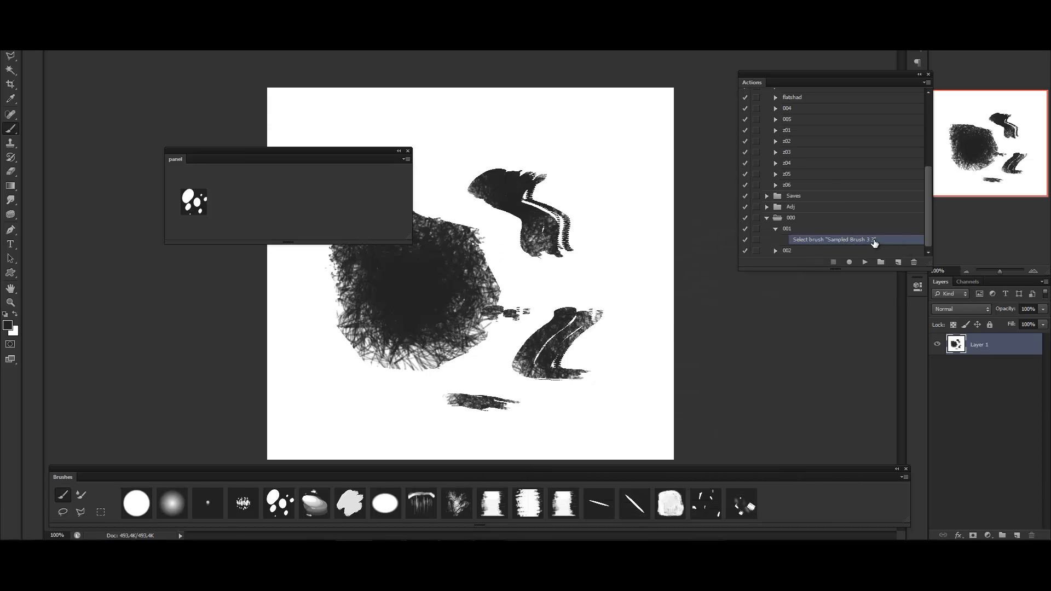
{"action": "right_click", "coordinate": [441, 164]}
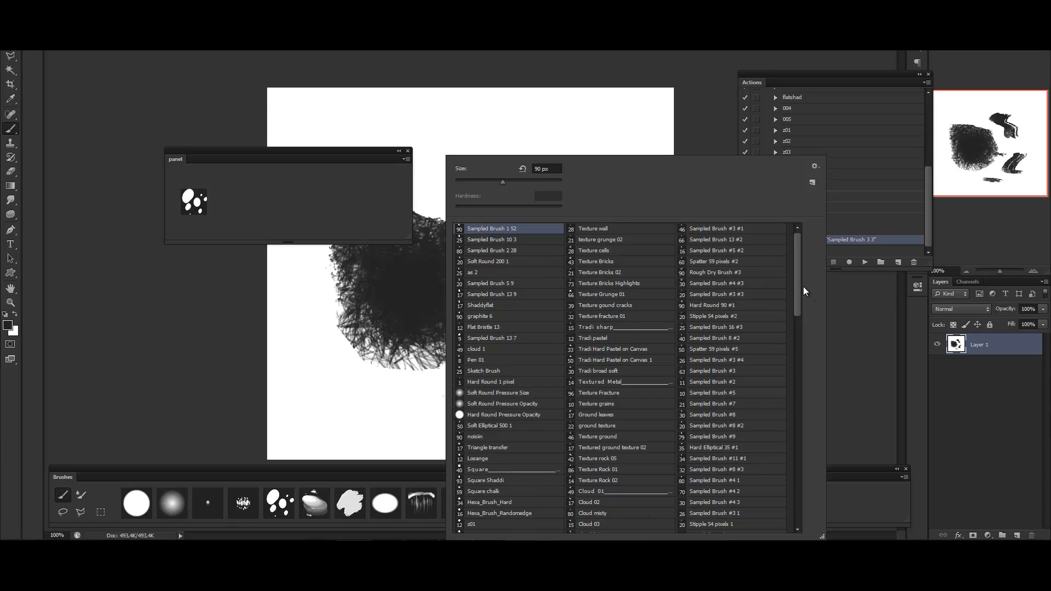
{"action": "mouse_move", "coordinate": [803, 287]}
{"action": "left_mouse_down"}
{"action": "mouse_move", "coordinate": [798, 461]}
{"action": "mouse_move", "coordinate": [783, 229]}
{"action": "left_mouse_up"}
{"action": "scroll", "coordinate": [798, 295], "scroll_direction": "down", "scroll_amount": 2}
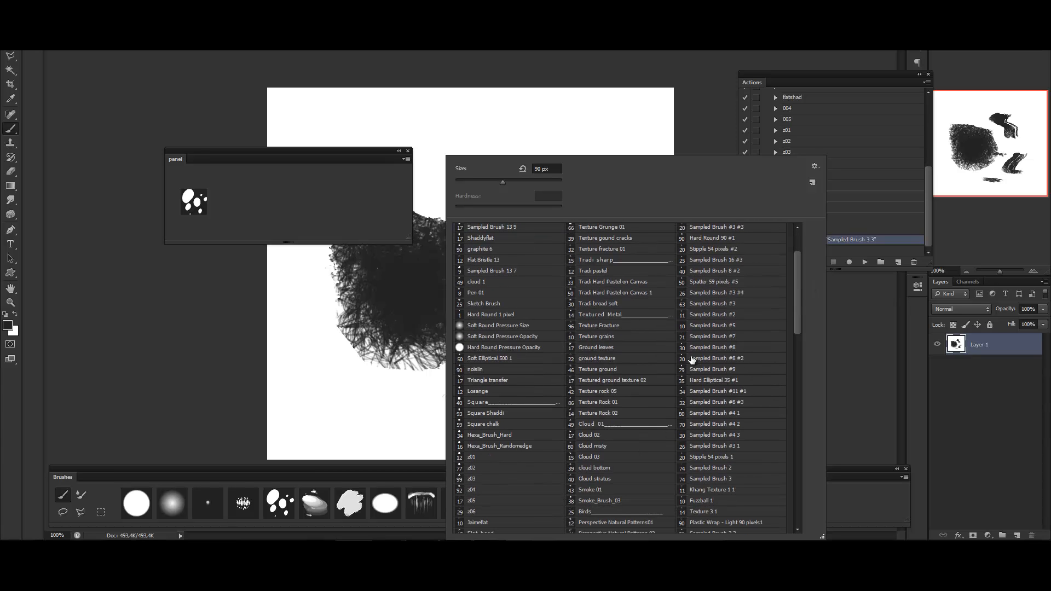
{"action": "left_click_drag", "start_coordinate": [796, 296], "coordinate": [798, 272]}
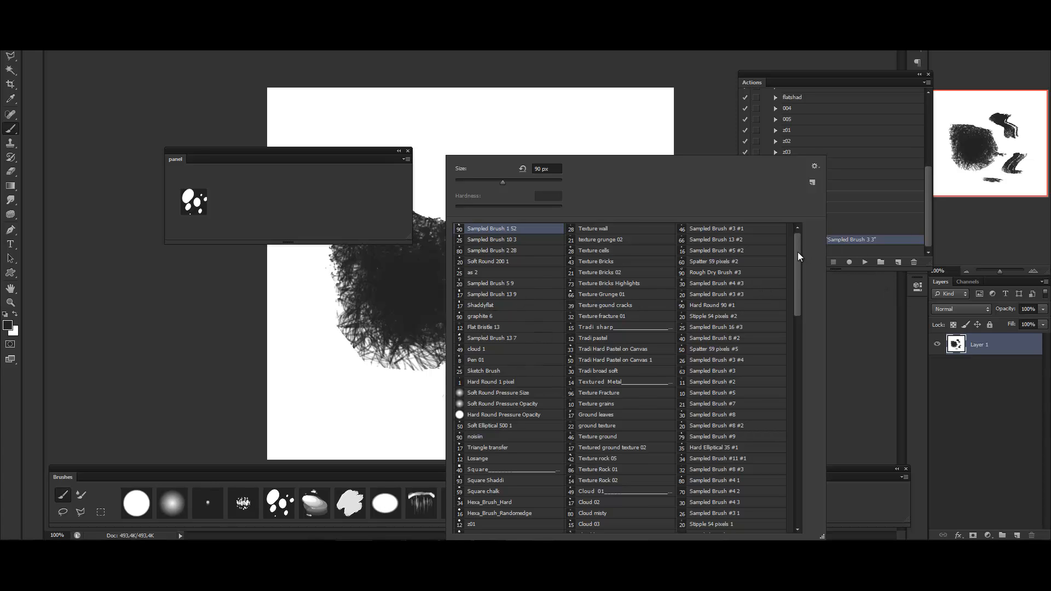
{"action": "mouse_move", "coordinate": [797, 252]}
{"action": "left_mouse_down"}
{"action": "mouse_move", "coordinate": [800, 461]}
{"action": "mouse_move", "coordinate": [797, 254]}
{"action": "left_mouse_up"}
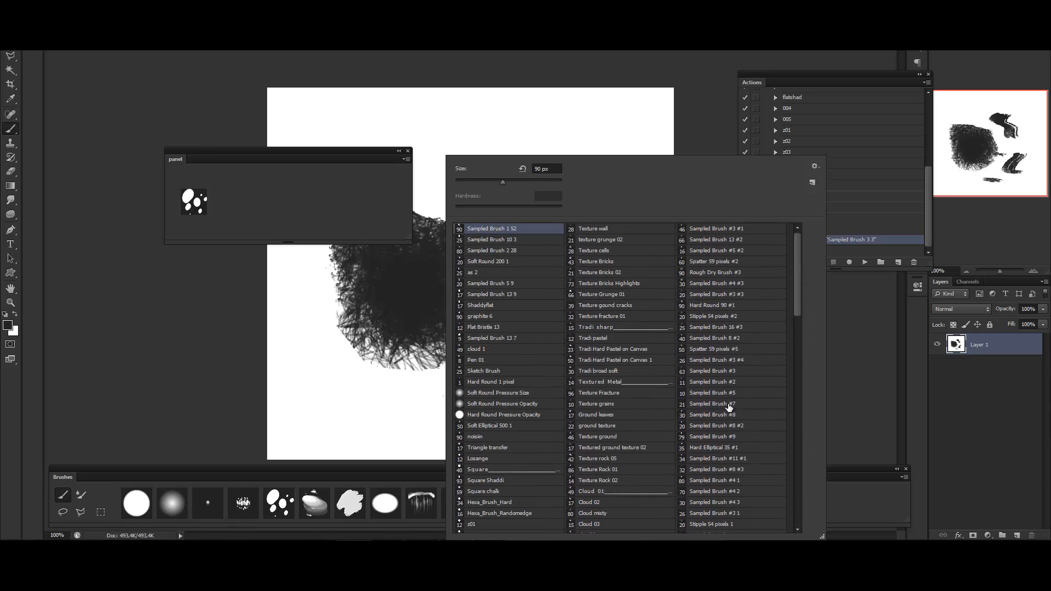